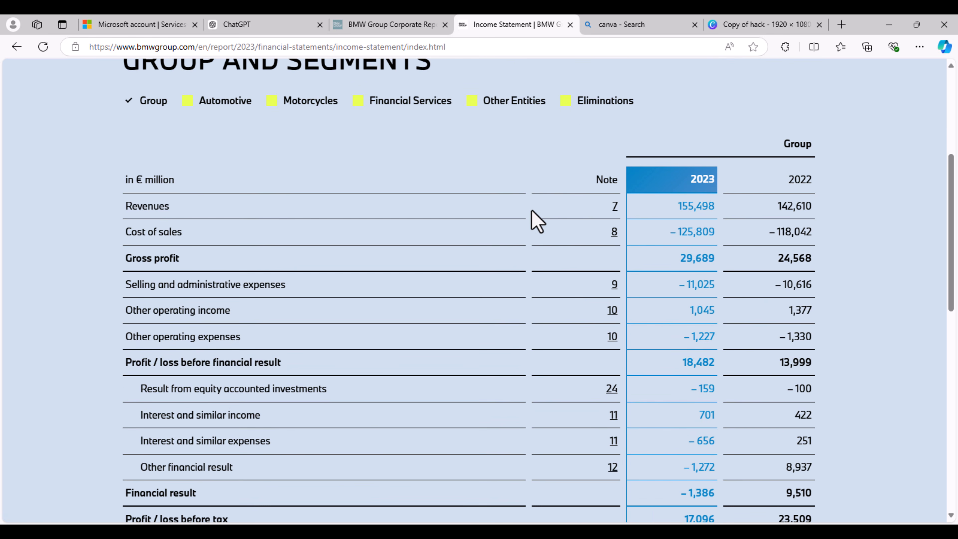
- Copy the entire income statement table from the BMW Group page and paste it into the blank Excel sheet starting at cell E5
scroll(532, 212, down, 9)
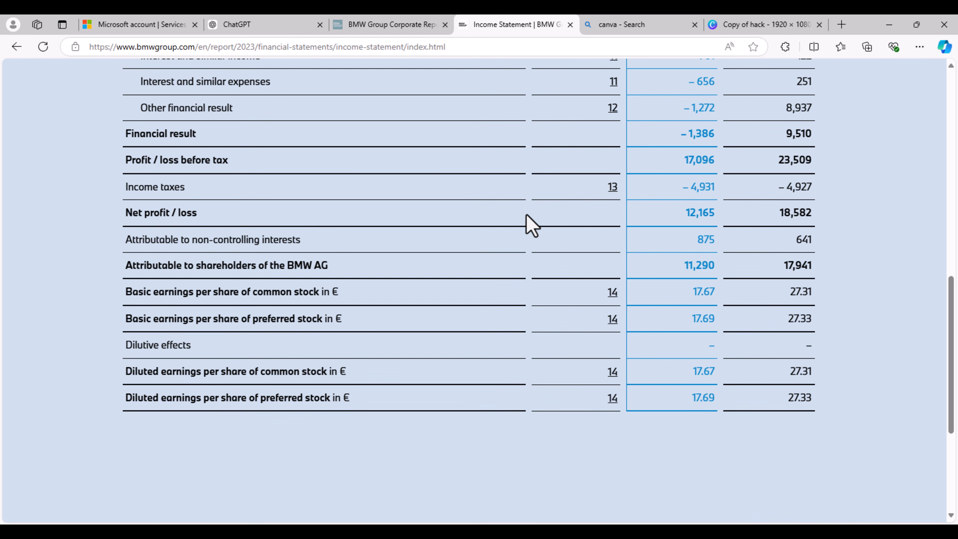
scroll(532, 225, down, 3)
scroll(532, 225, up, 14)
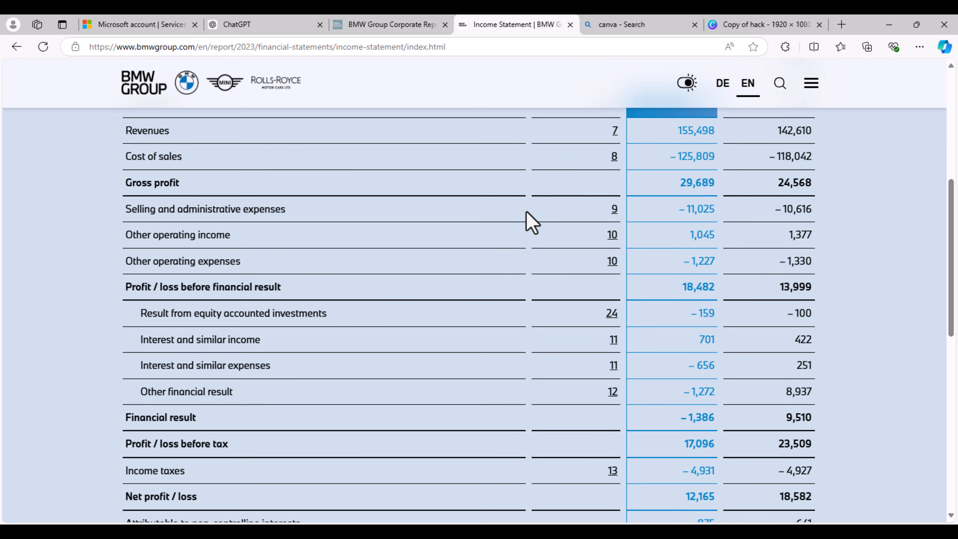
scroll(532, 223, up, 2)
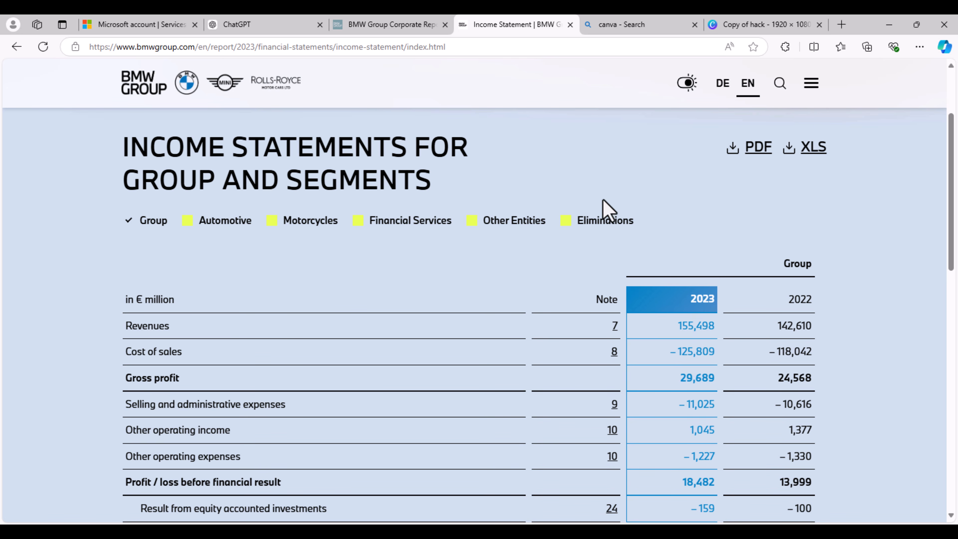
scroll(605, 208, down, 3)
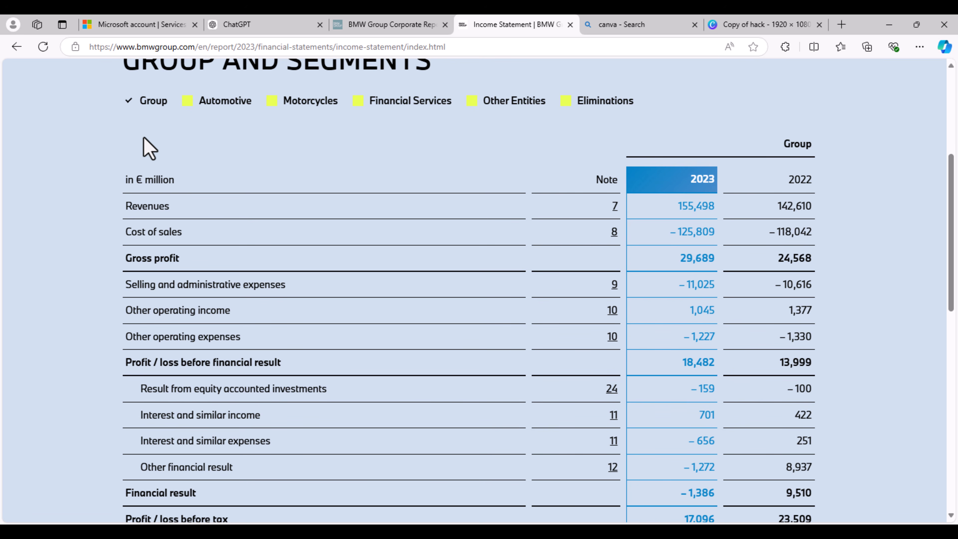
drag(171, 113, 866, 375)
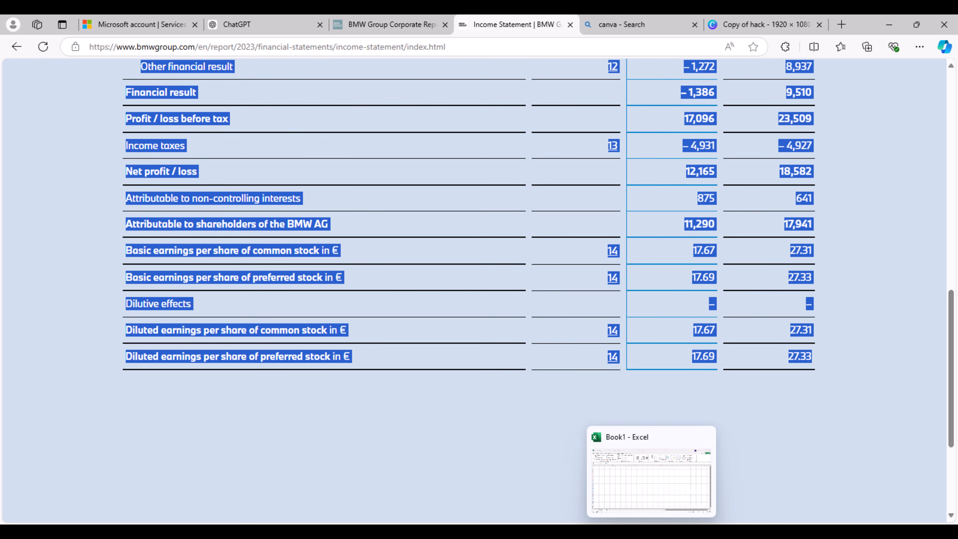
click(655, 532)
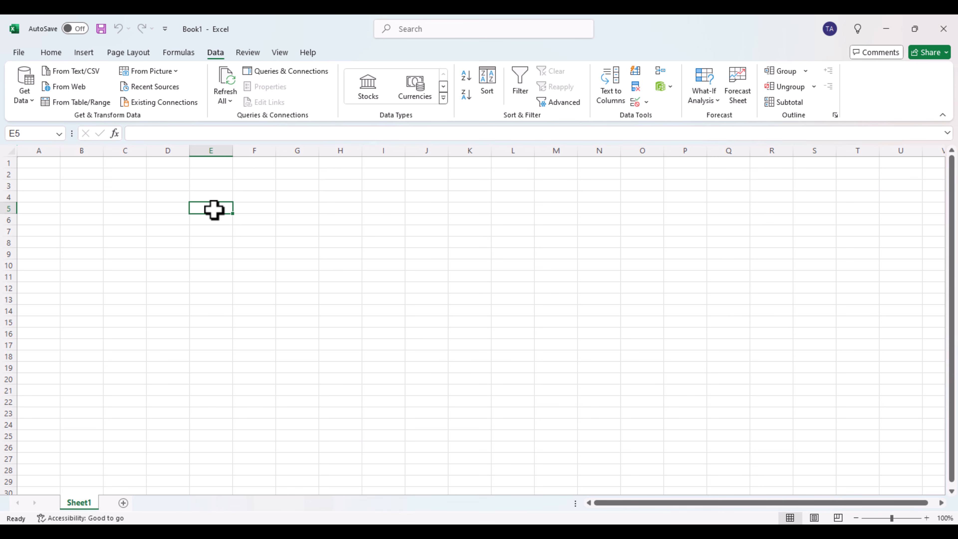
key(ctrl+v)
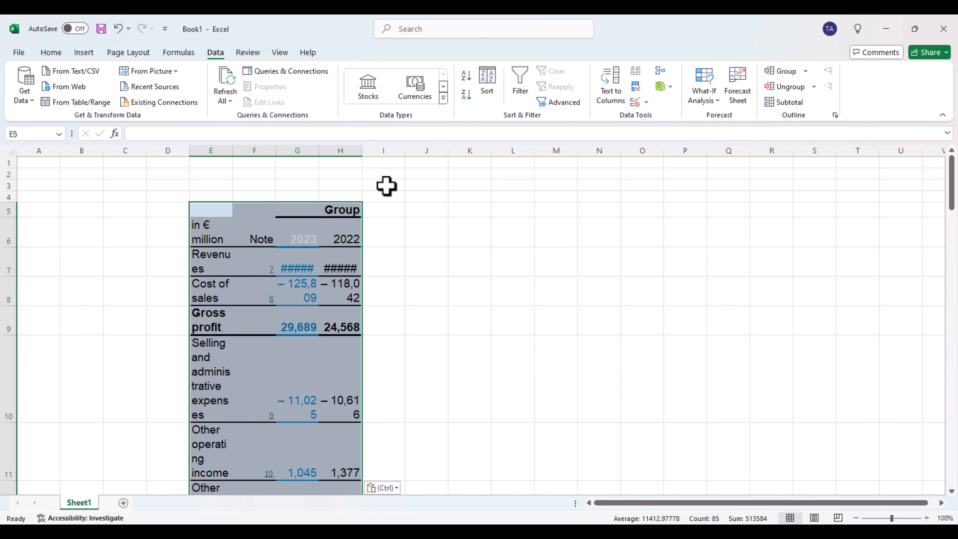
- Autofit columns H, G and F to their contents and check the pasted table down to its last row
double_click(361, 150)
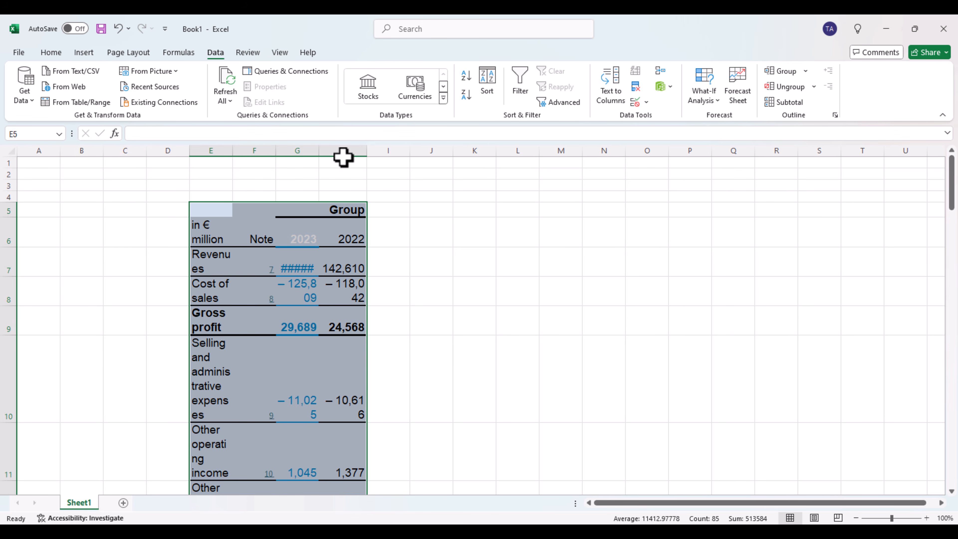
double_click(319, 149)
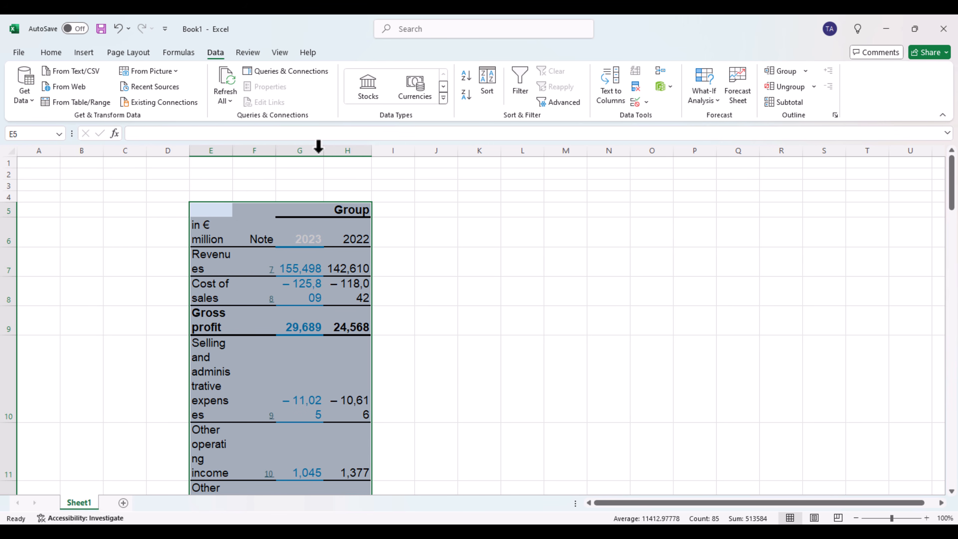
double_click(276, 150)
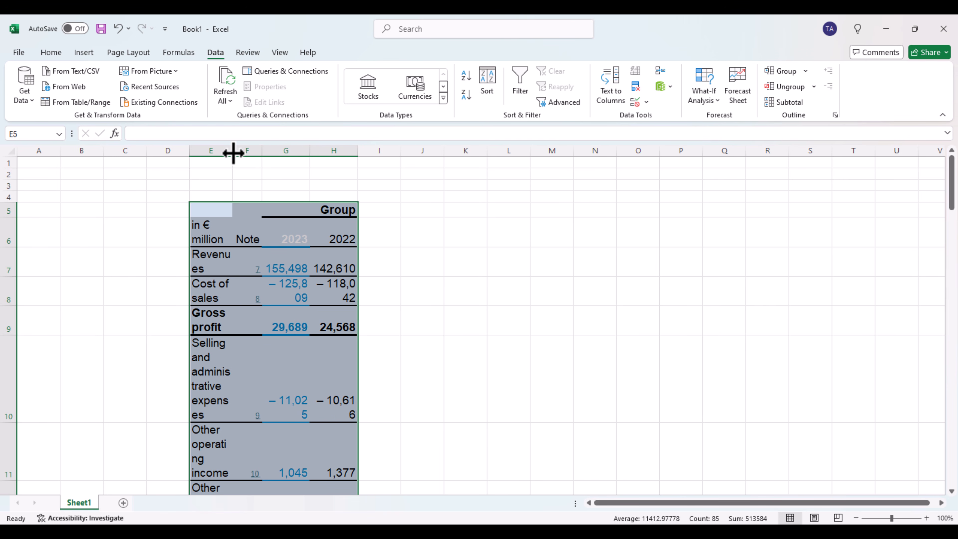
scroll(327, 278, down, 4)
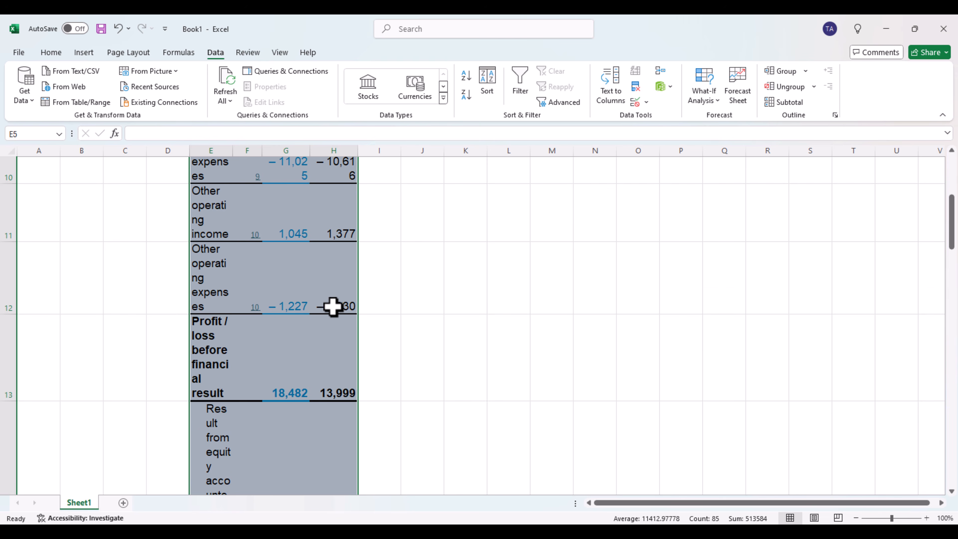
scroll(334, 314, down, 4)
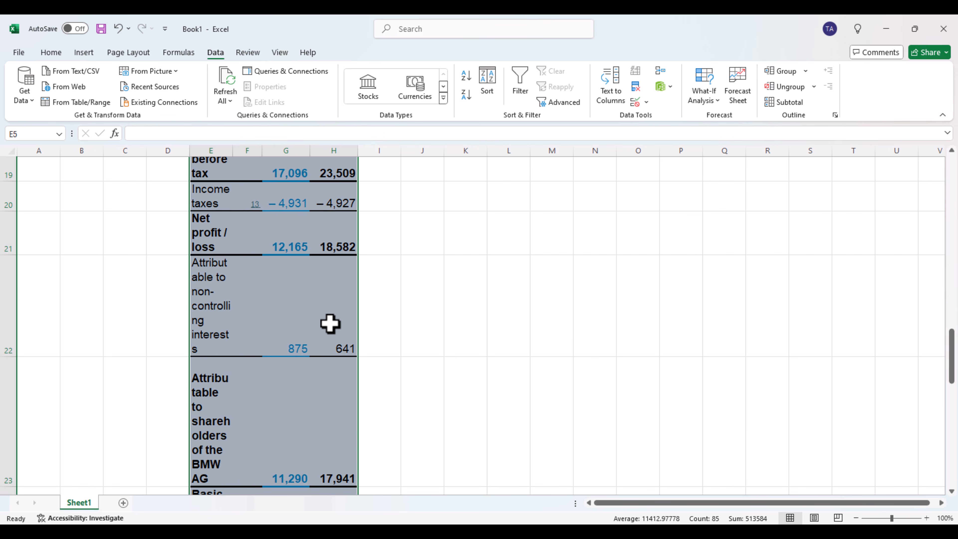
scroll(323, 324, down, 3)
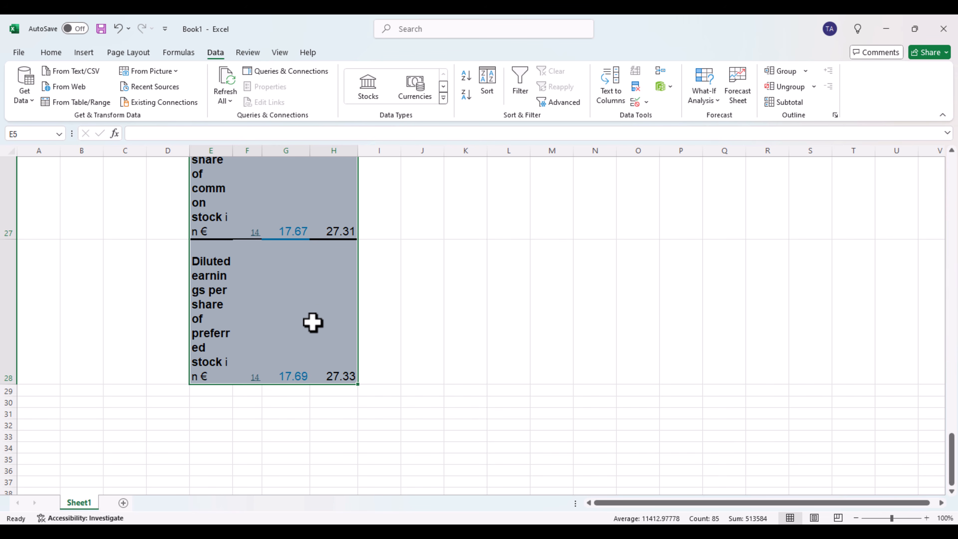
scroll(319, 300, up, 1)
scroll(319, 300, up, 5)
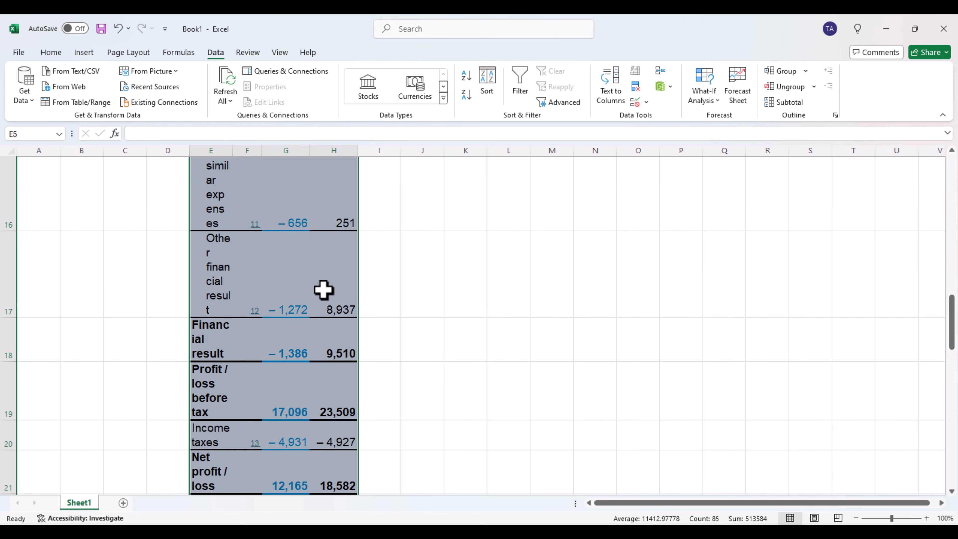
scroll(324, 290, up, 5)
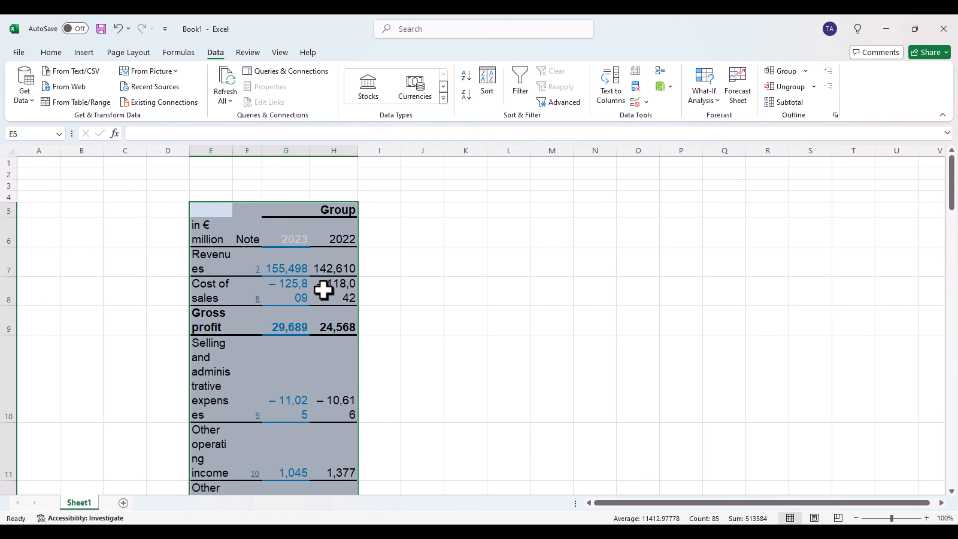
- Undo the column width changes and the pasted table
key(ctrl+z)
key(ctrl+z)
key(ctrl+z)
key(ctrl+z)
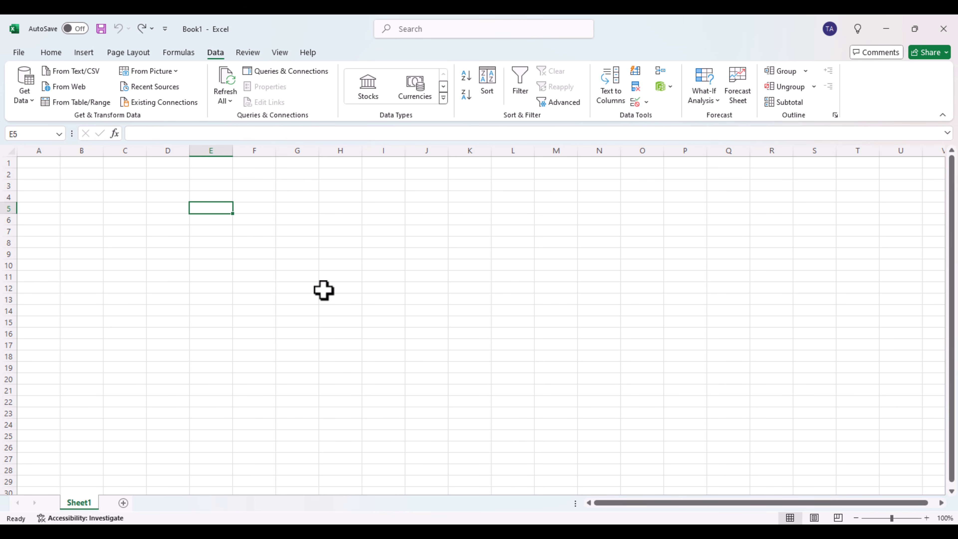
click(74, 86)
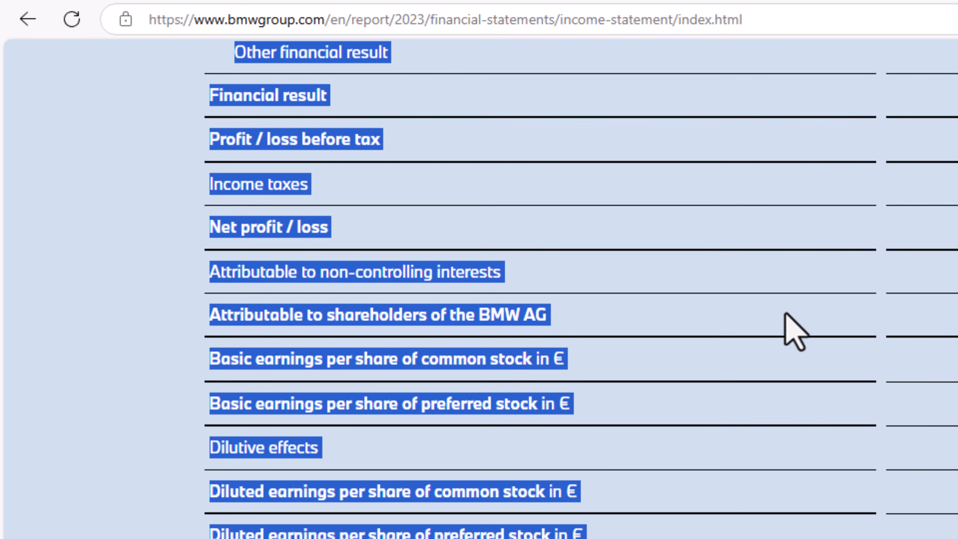
click(785, 313)
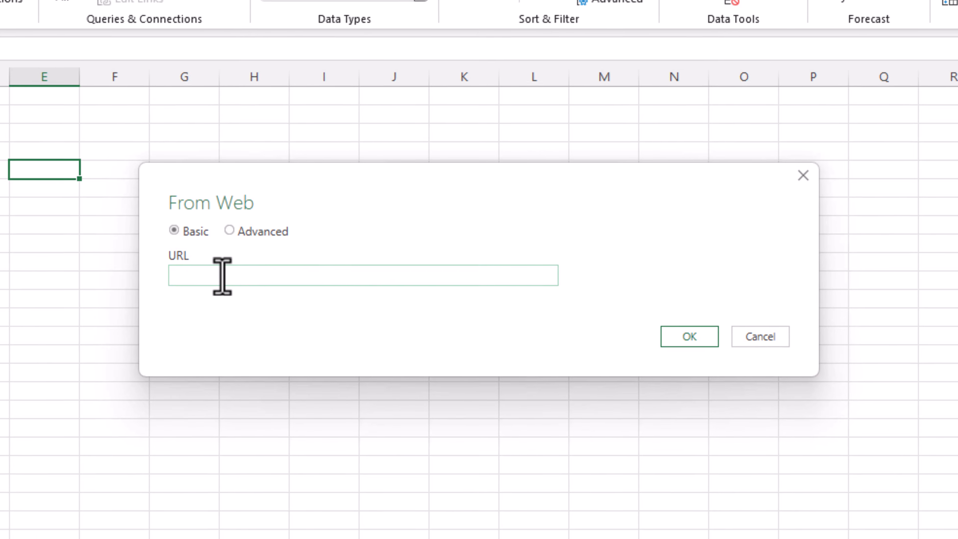
key(ctrl+v)
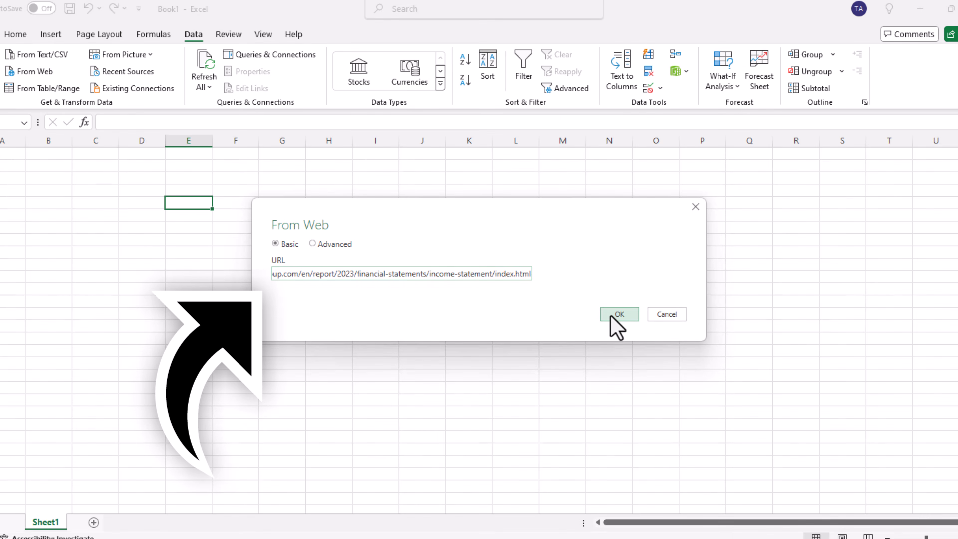
click(683, 339)
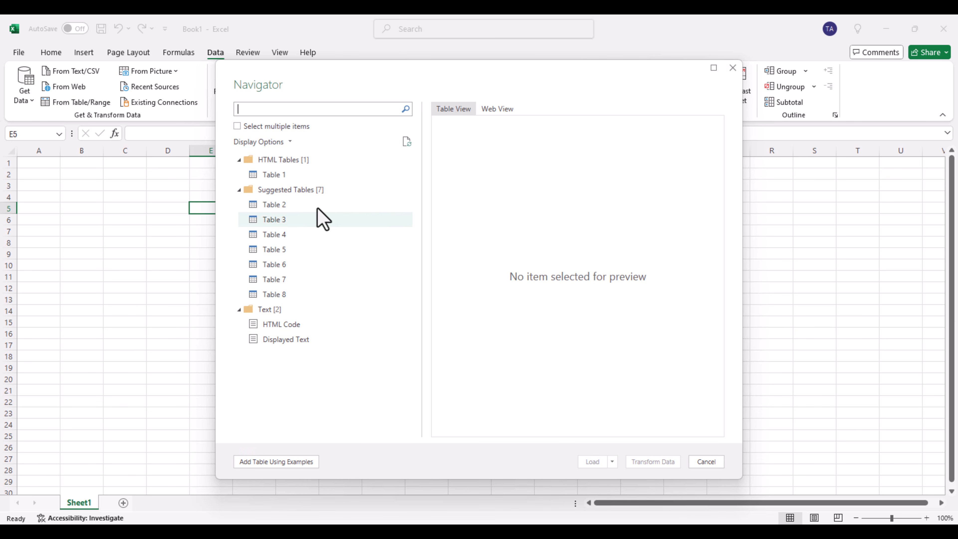
- Choose Table 1 under HTML Tables, open it for transformation in Power Query Editor, maximize the window and check all its columns
click(267, 177)
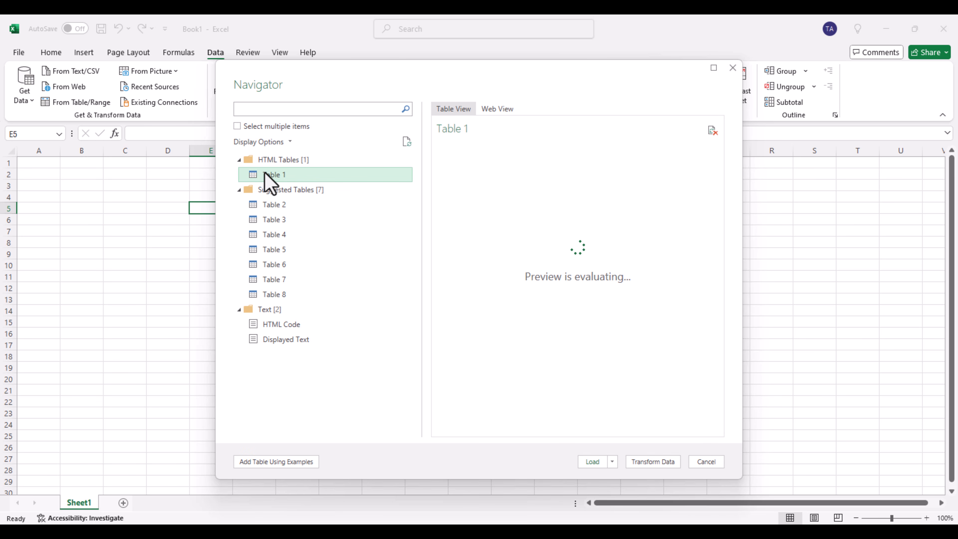
mouse_move(471, 427)
mouse_down()
mouse_move(677, 447)
mouse_move(492, 445)
mouse_move(454, 431)
mouse_up()
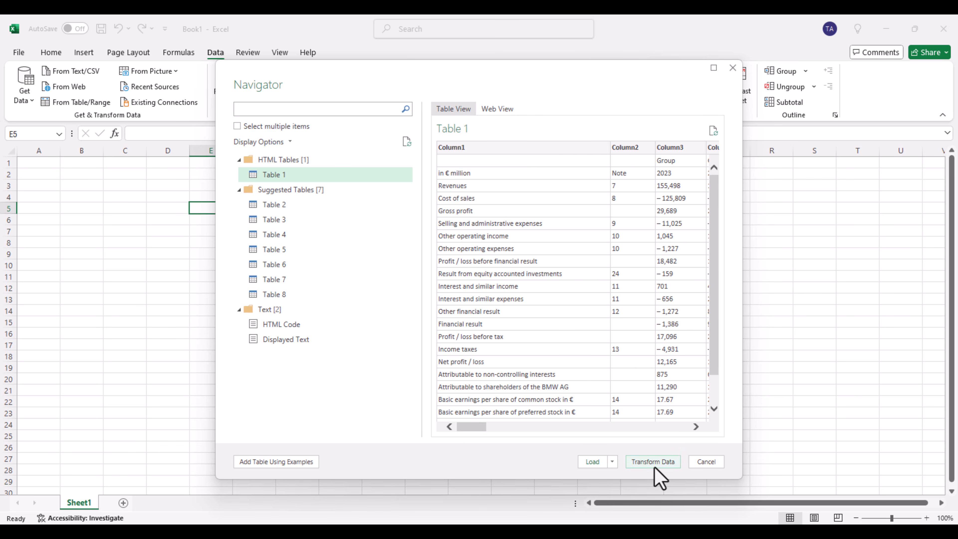
key(alt+Tab)
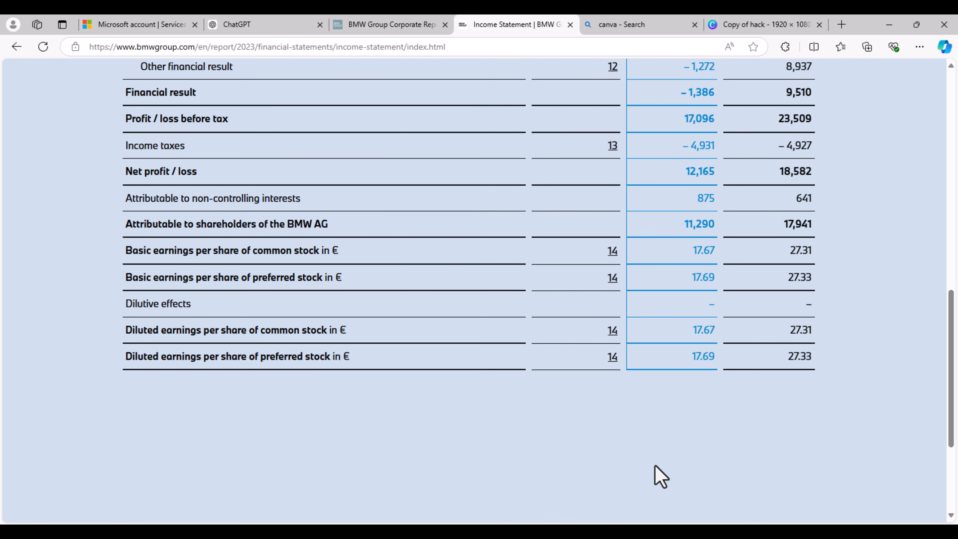
key(alt+Tab)
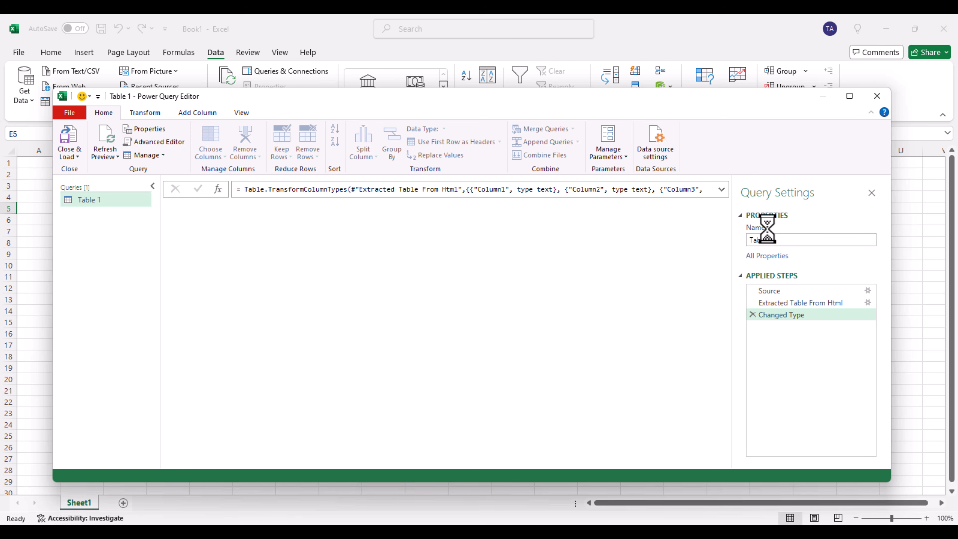
click(850, 95)
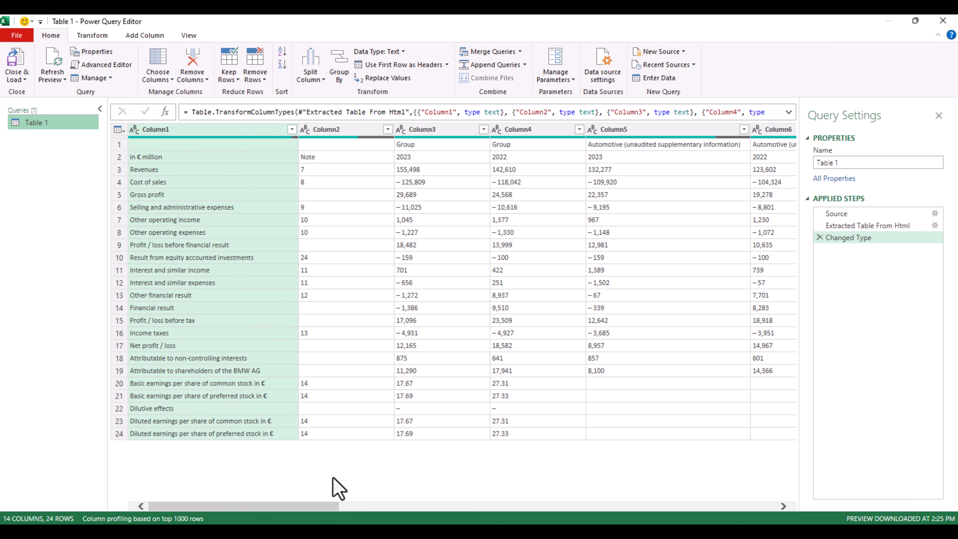
drag(325, 506, 653, 525)
drag(575, 506, 317, 521)
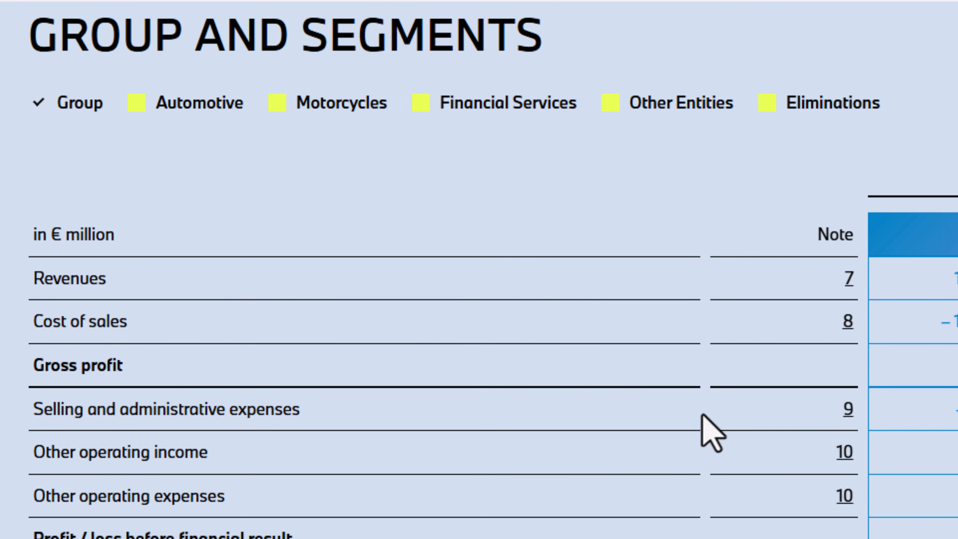
- In the browser, display the Automotive, Motorcycles, Financial Services and Other Entities segments in the BMW income statement
click(138, 109)
click(274, 106)
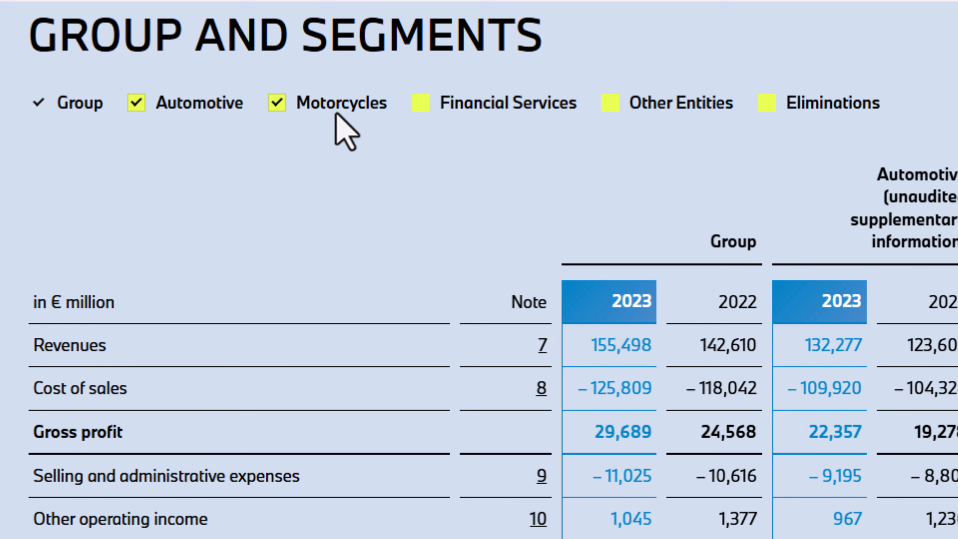
click(423, 107)
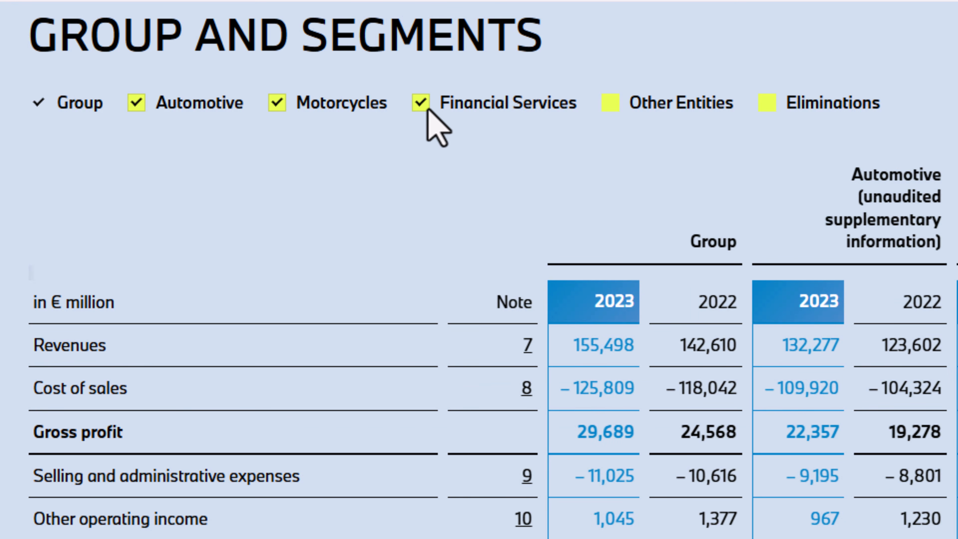
click(614, 103)
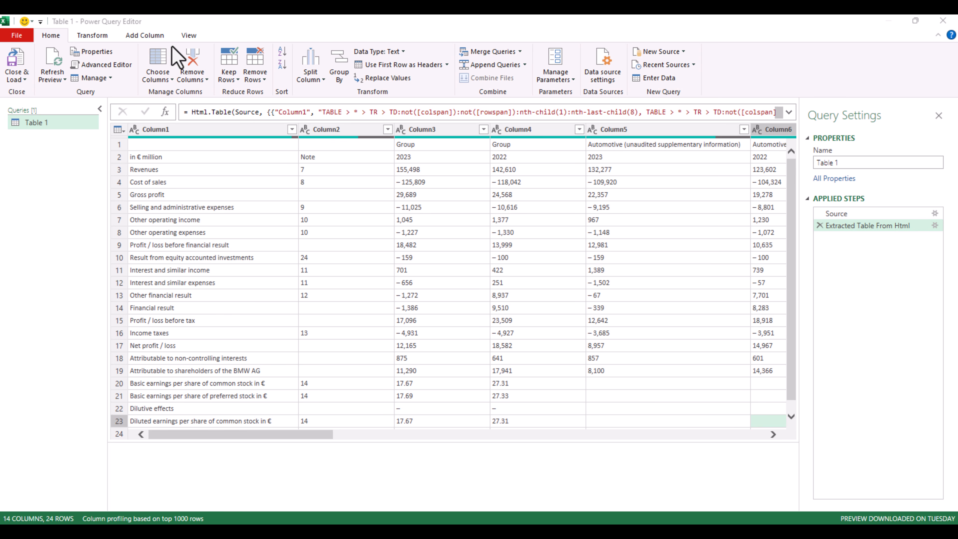
click(108, 36)
click(145, 36)
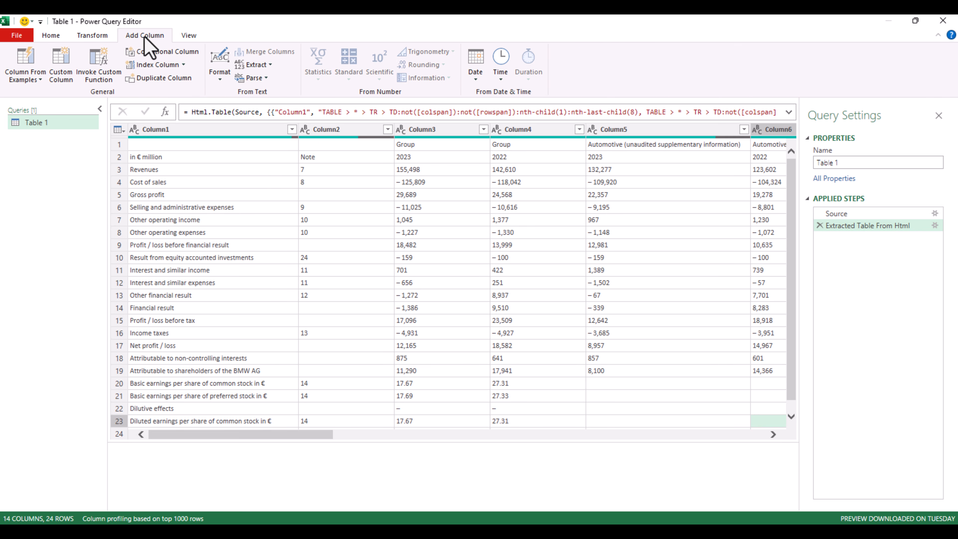
click(188, 37)
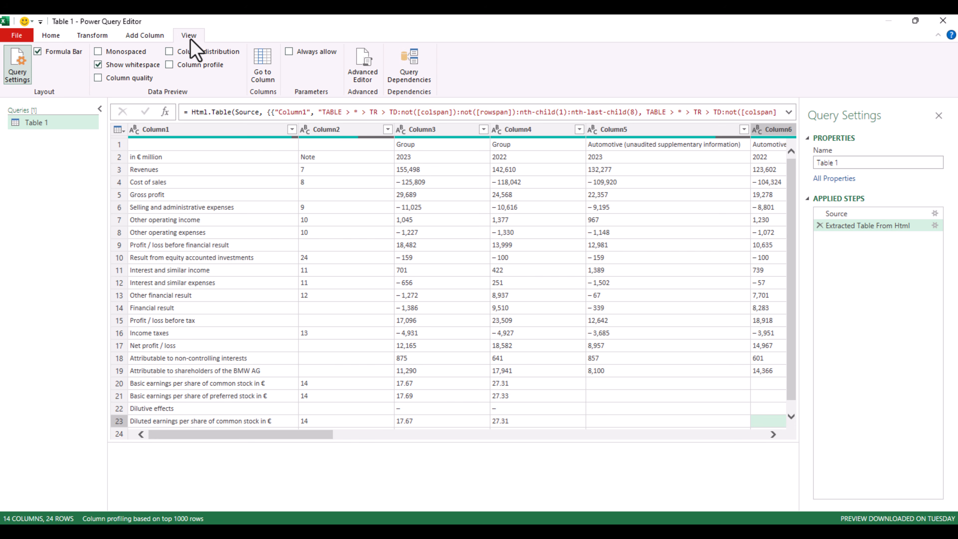
click(149, 36)
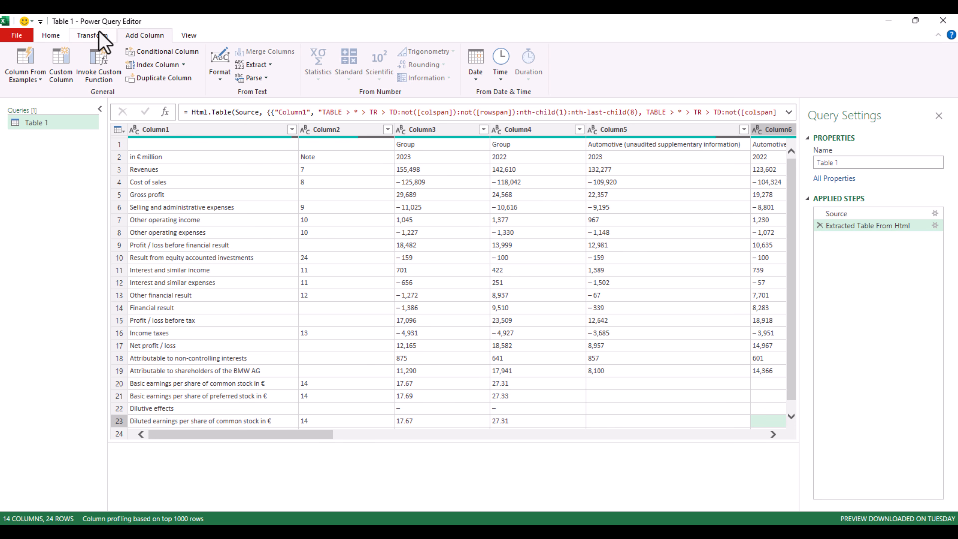
click(99, 41)
click(52, 35)
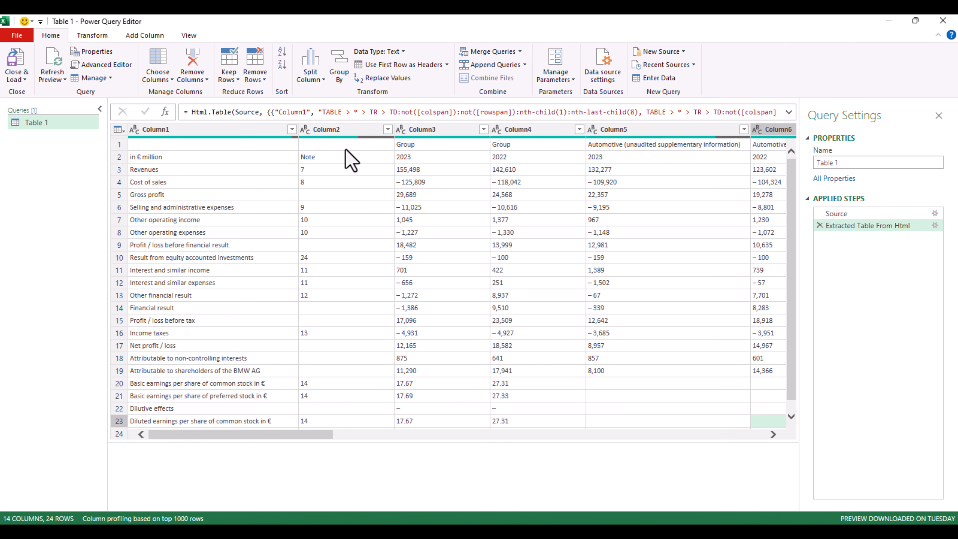
- Promote the first row of Table 1 to headers and load the query into the workbook
click(144, 146)
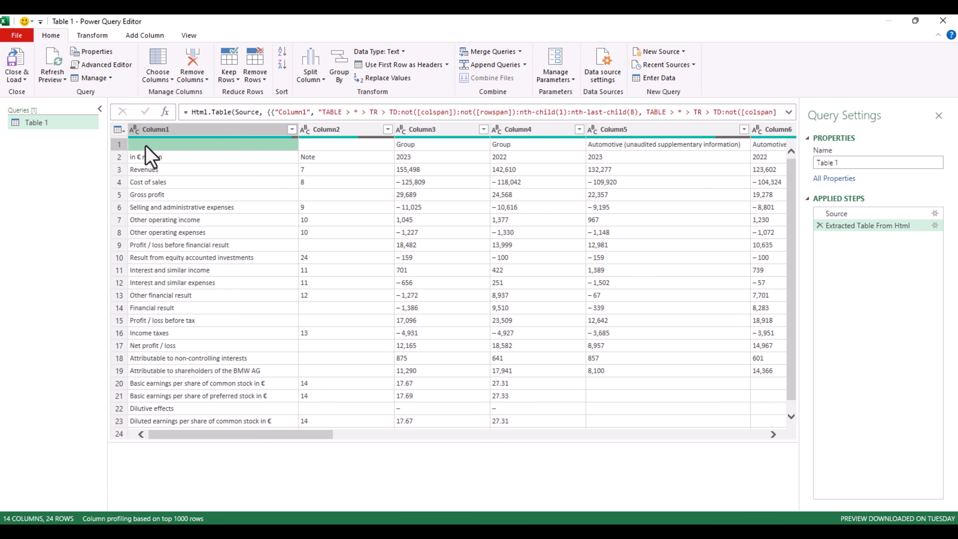
click(119, 129)
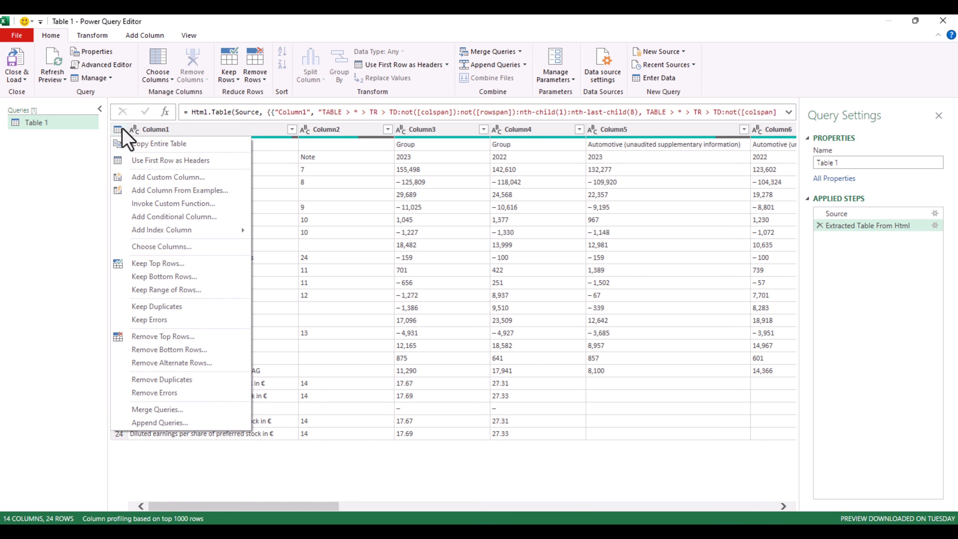
click(154, 160)
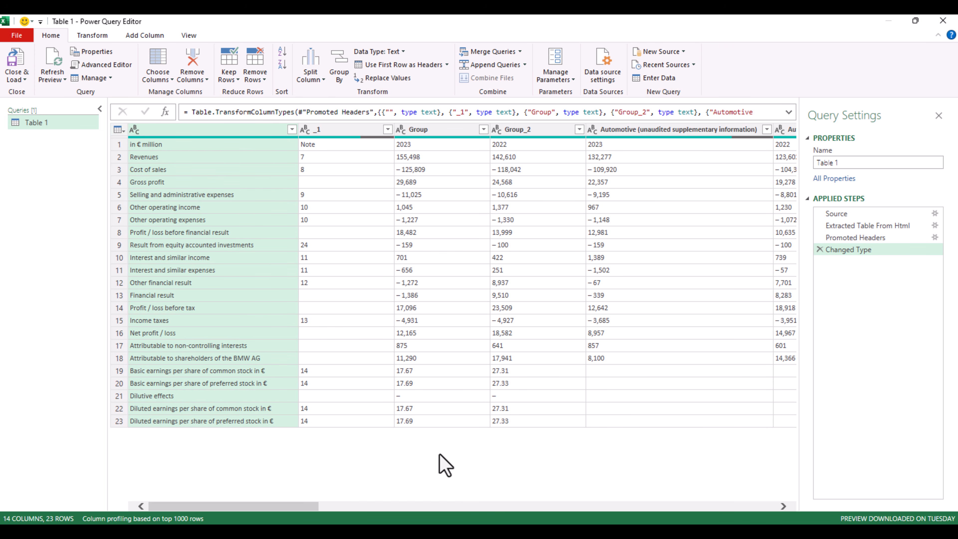
click(20, 65)
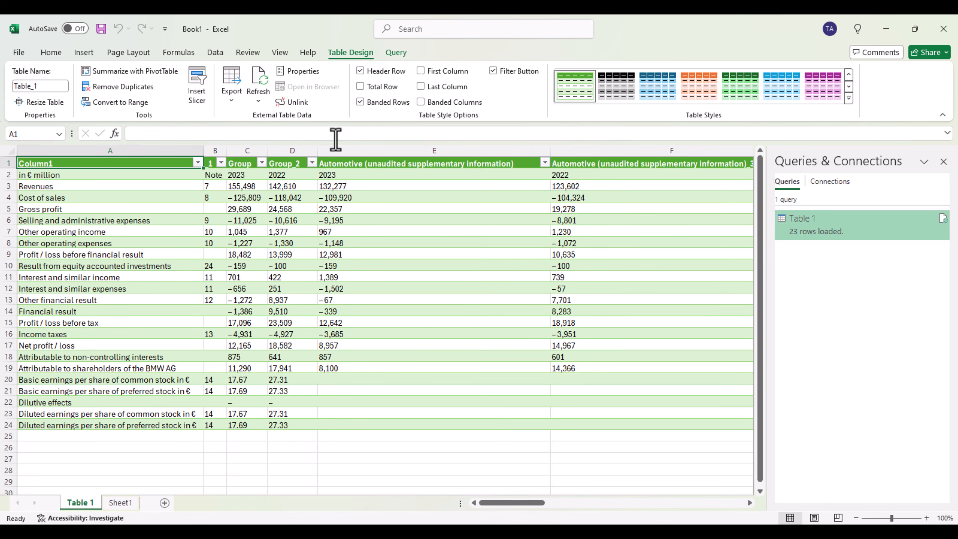
click(312, 163)
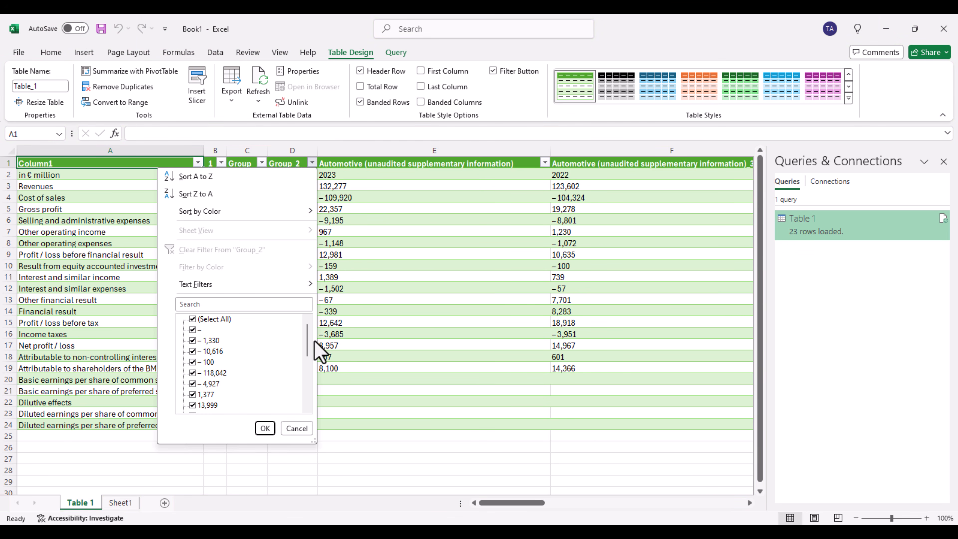
mouse_move(308, 340)
mouse_down()
mouse_move(308, 392)
mouse_move(308, 326)
mouse_up()
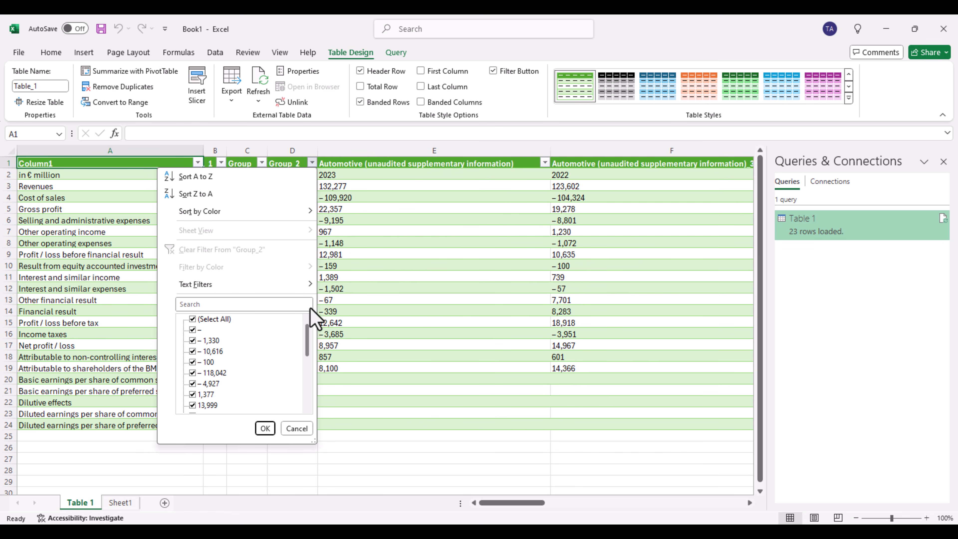
key(Escape)
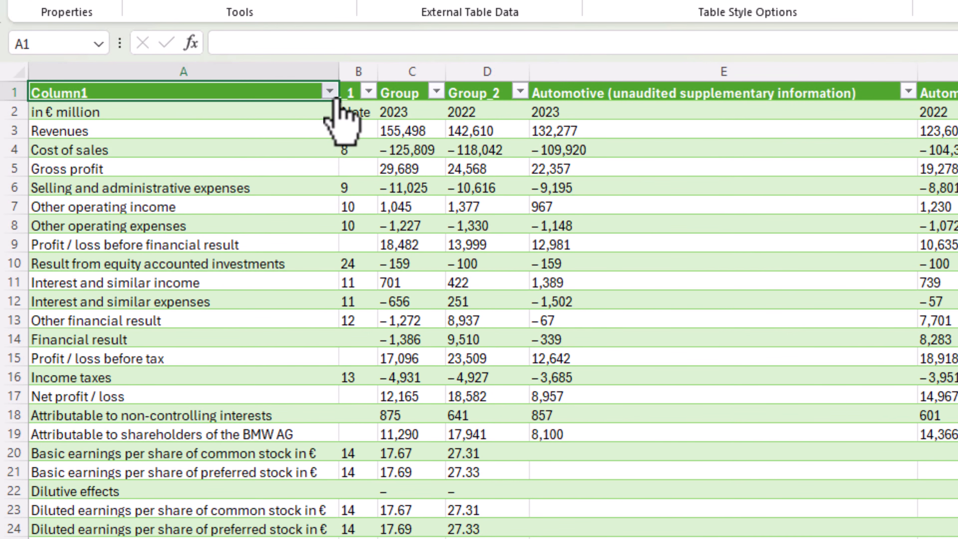
click(336, 99)
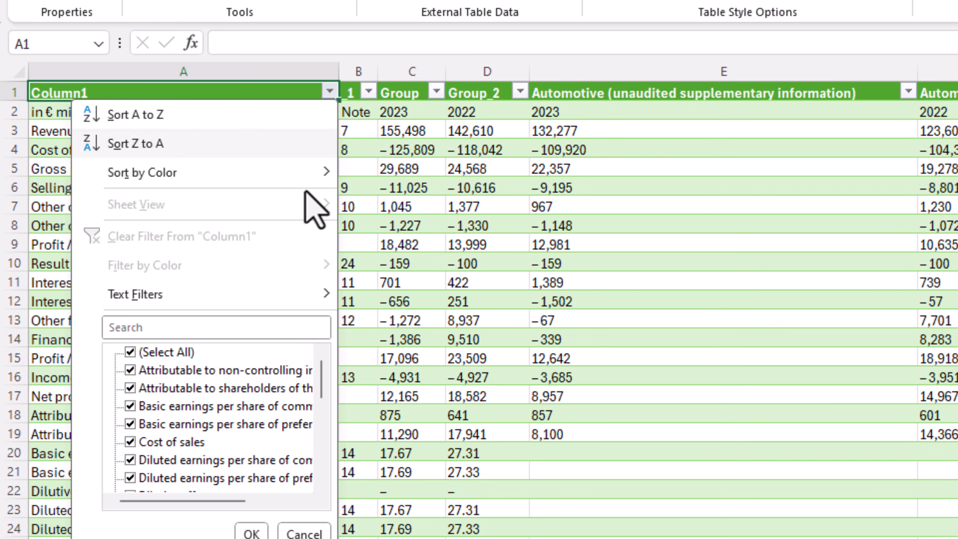
mouse_move(319, 295)
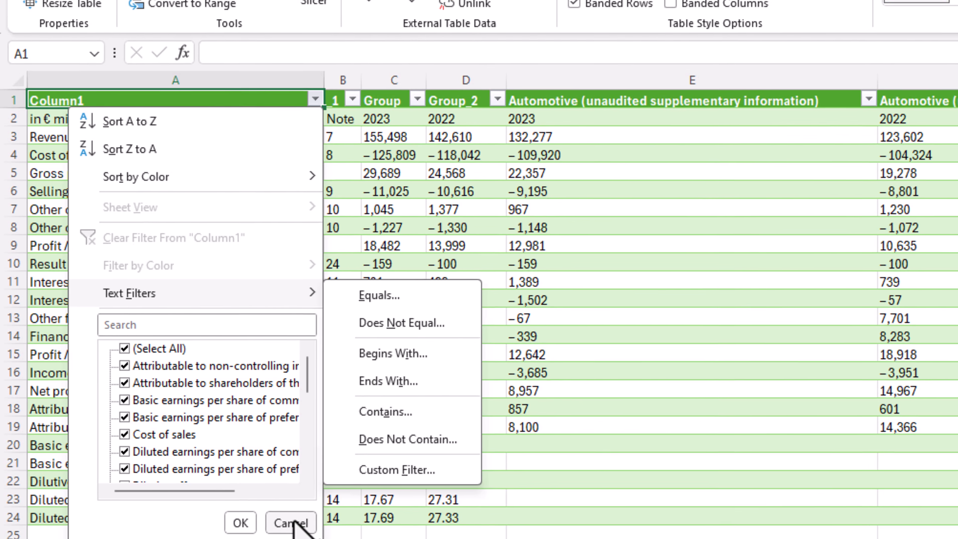
click(293, 523)
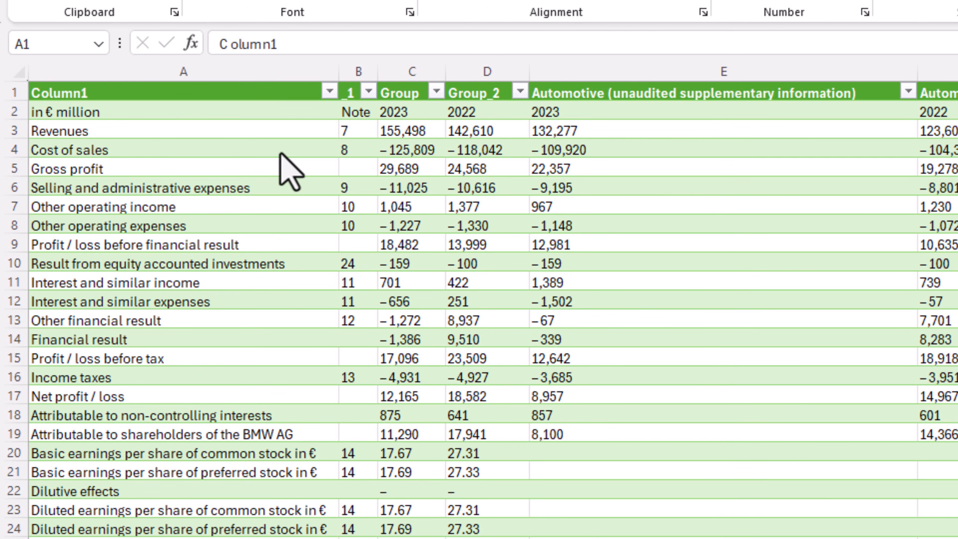
- Filter Column1 of the loaded table to rows containing "interest" and undo that filter
click(328, 97)
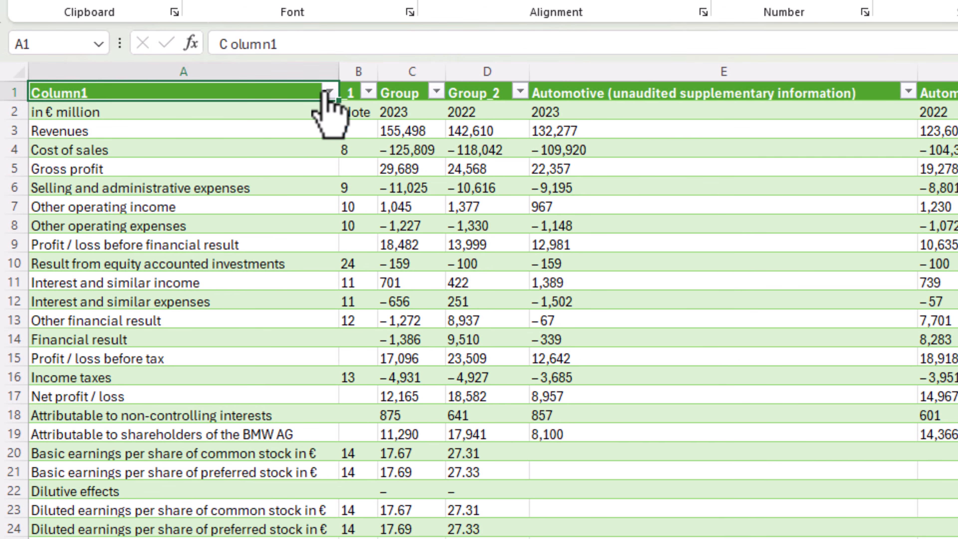
click(328, 92)
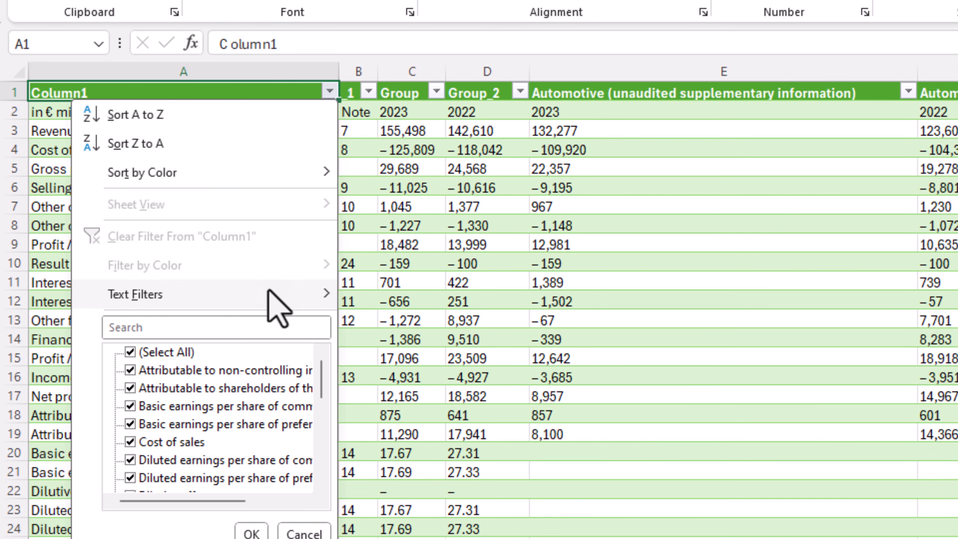
mouse_move(268, 289)
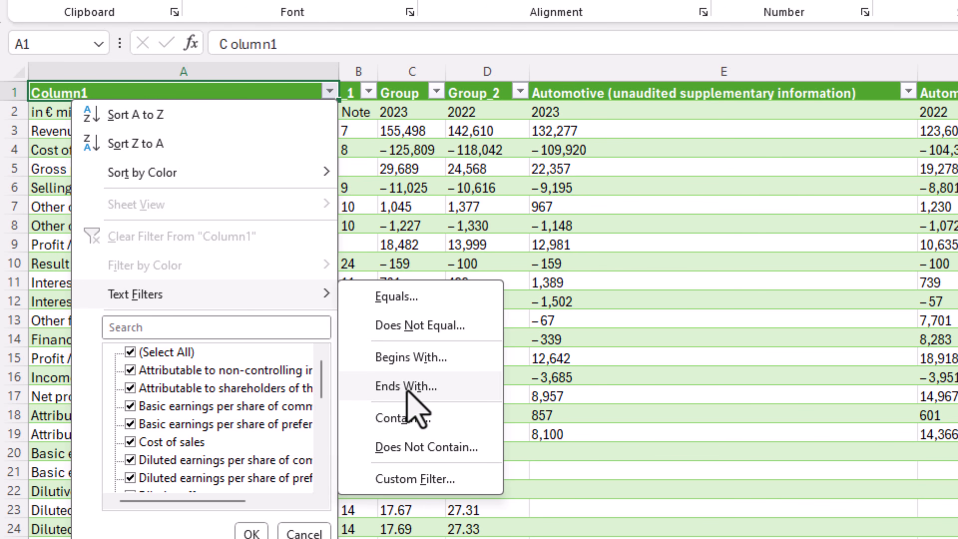
click(400, 418)
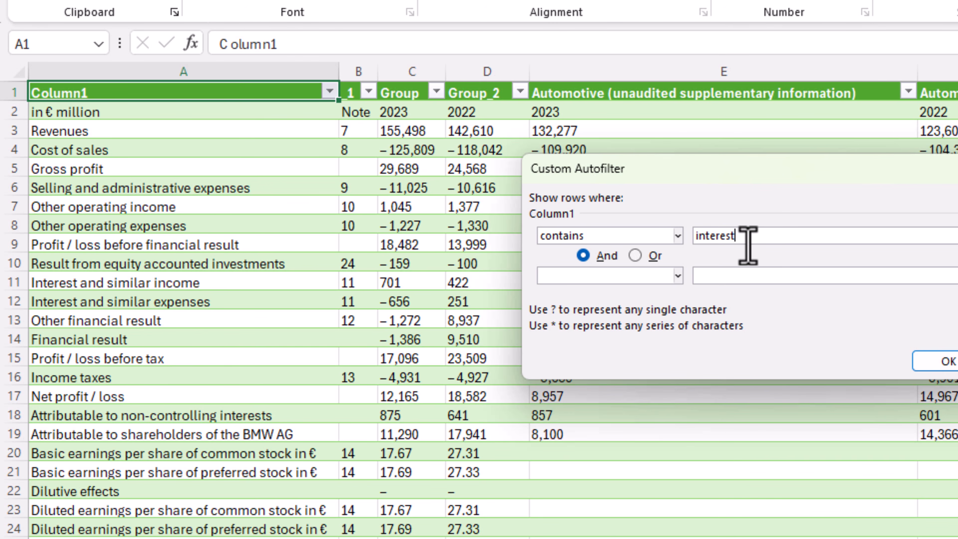
click(945, 362)
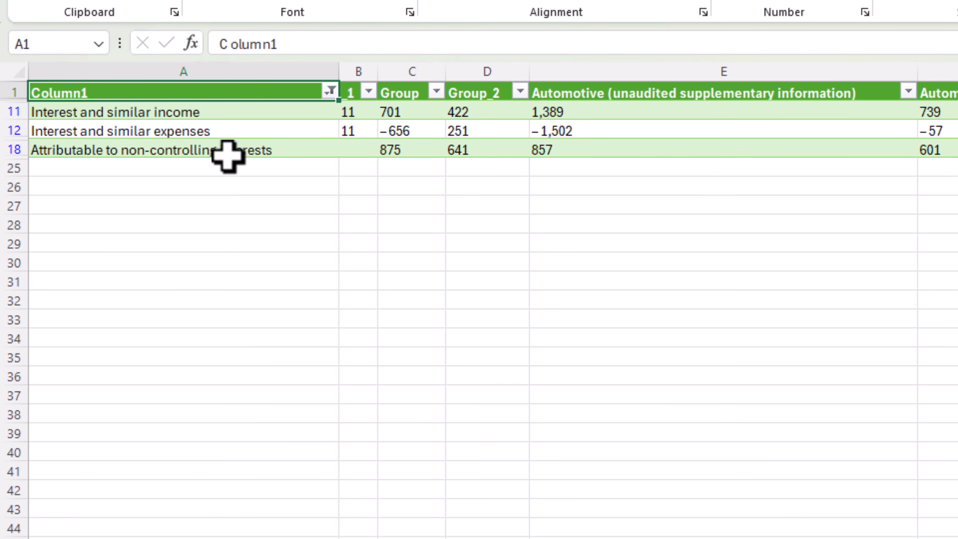
key(ctrl+z)
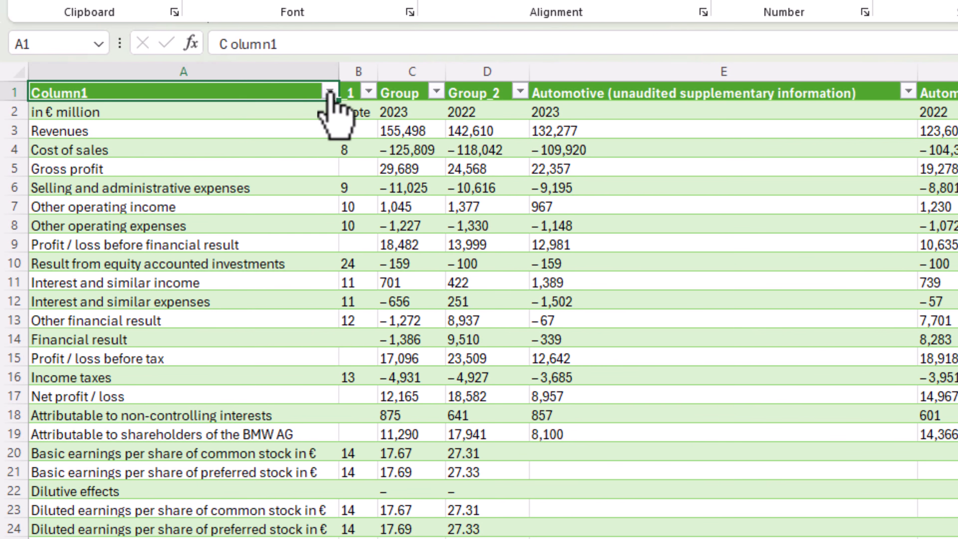
- Filter Column1 of the loaded table to rows containing "profit" and undo that filter
click(329, 92)
mouse_move(293, 293)
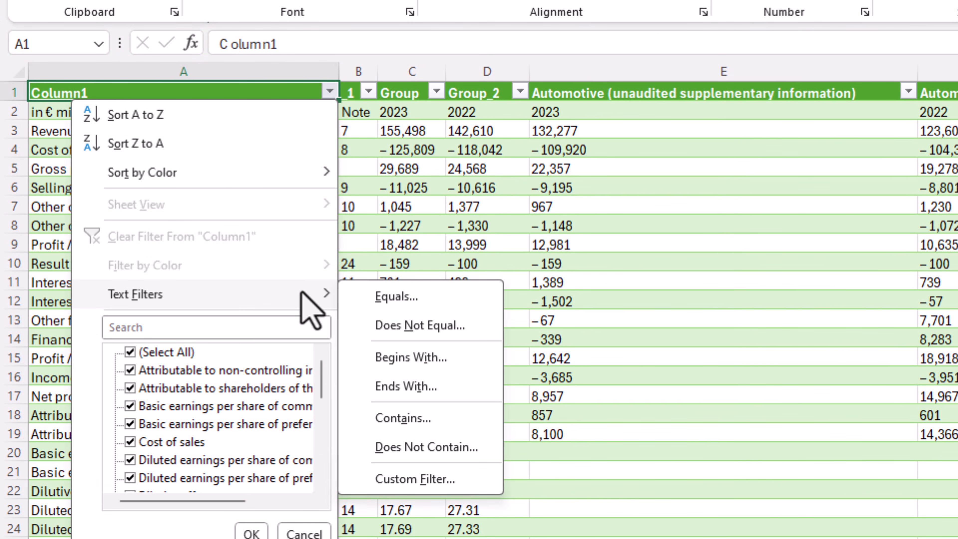
click(410, 419)
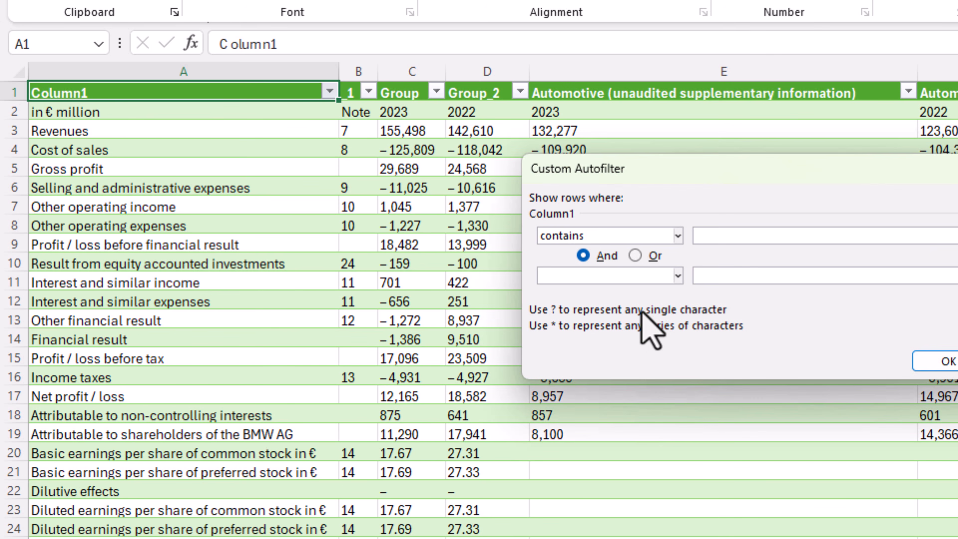
click(730, 244)
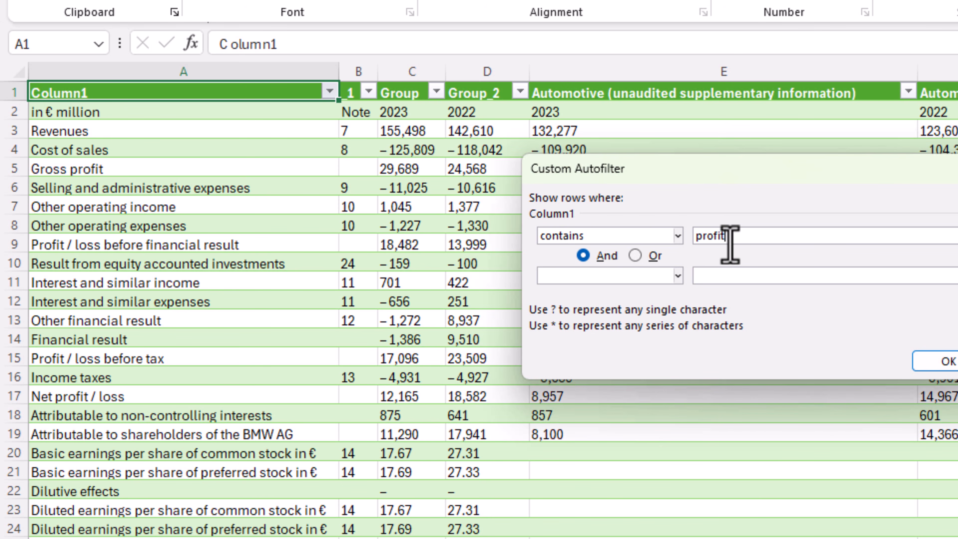
click(933, 361)
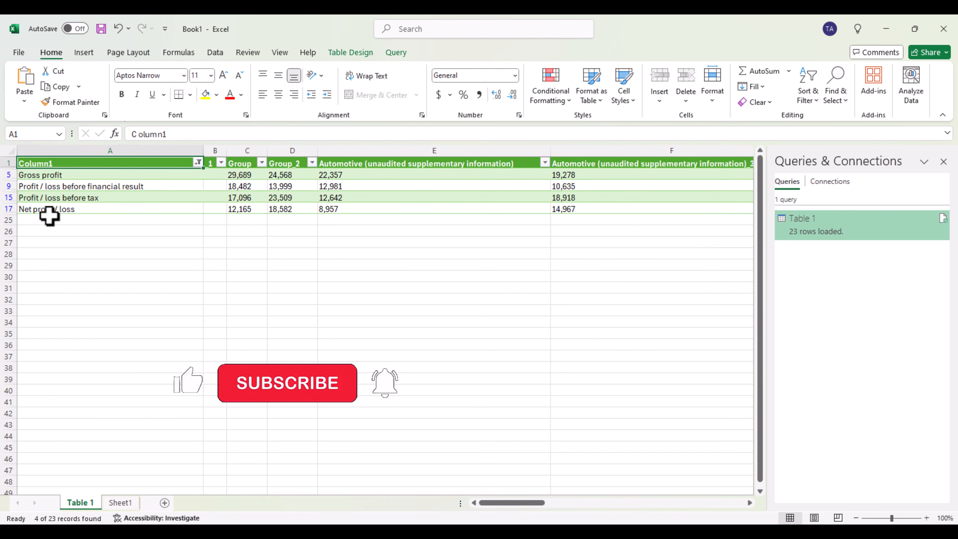
key(ctrl+z)
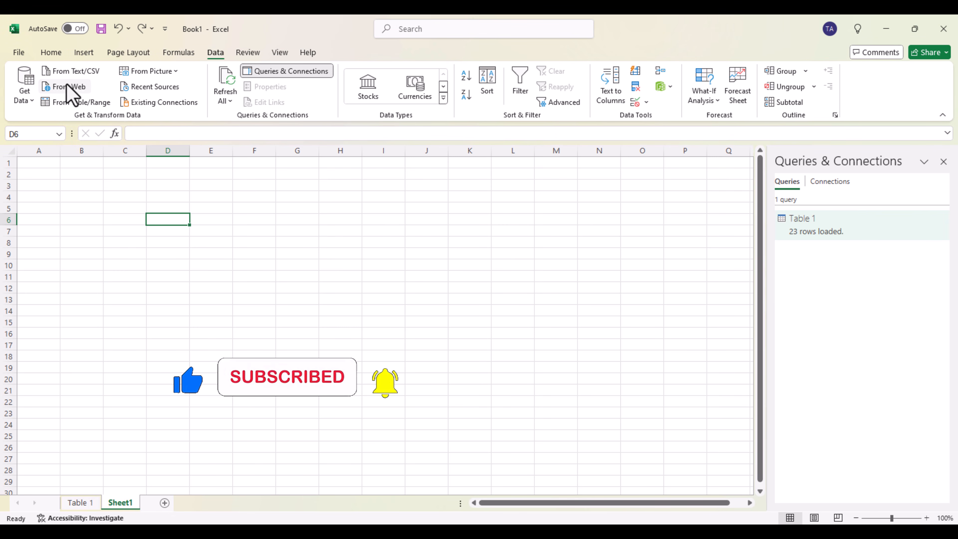
click(70, 88)
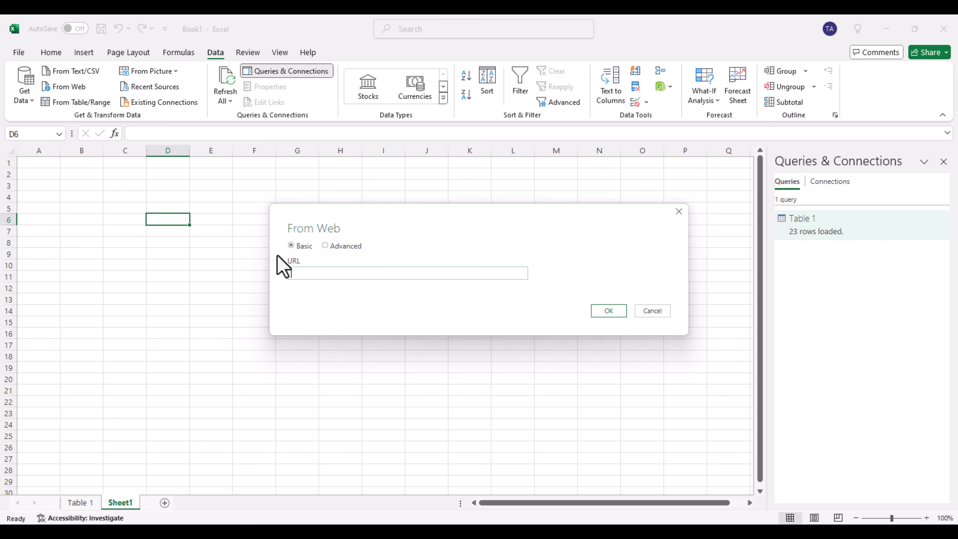
right_click(307, 273)
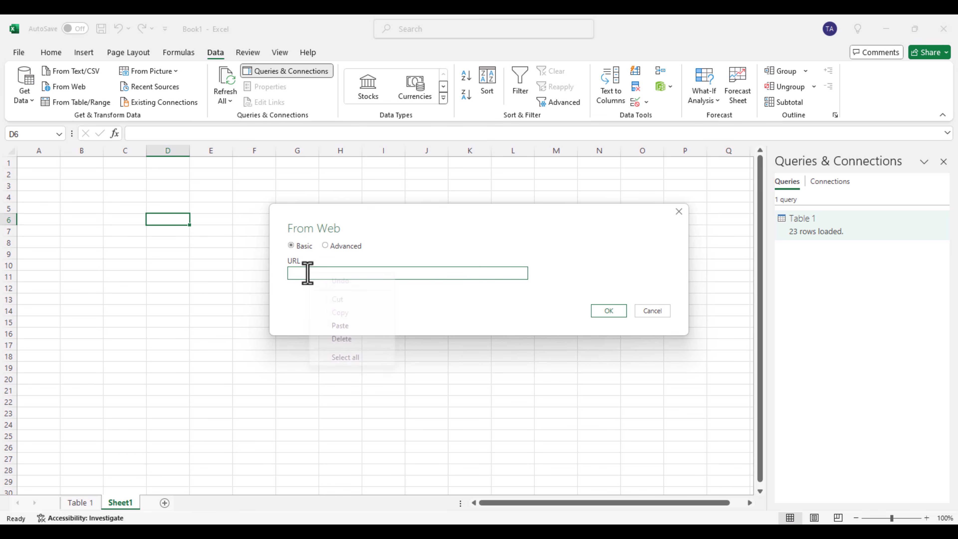
click(341, 327)
click(615, 312)
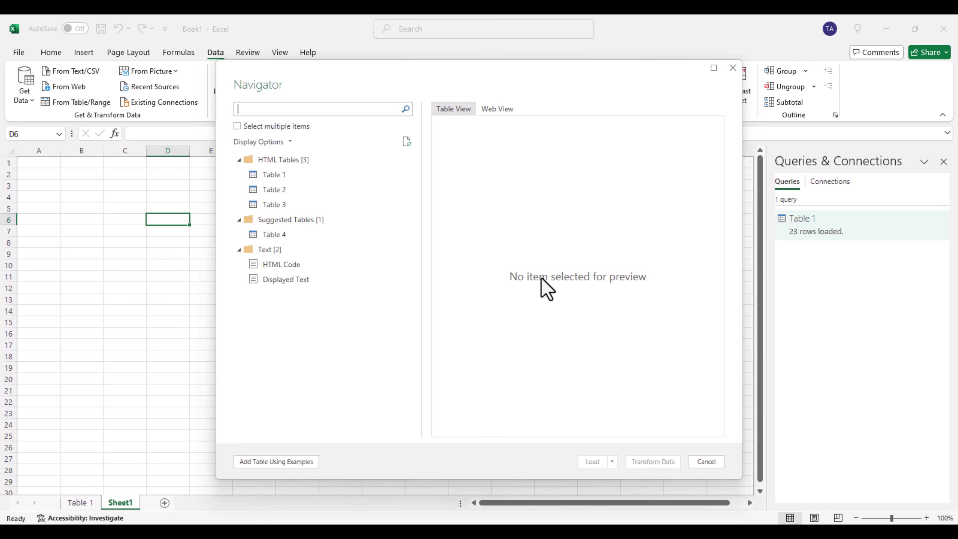
- Preview HTML Tables 1, 2 and 3 and compare them with the tables on the Trading Economics page in the browser
click(275, 175)
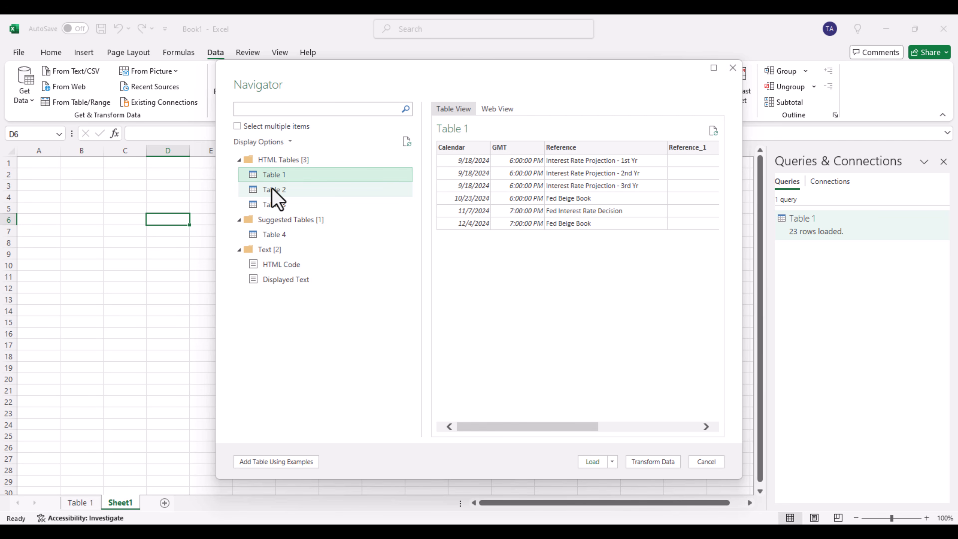
click(273, 190)
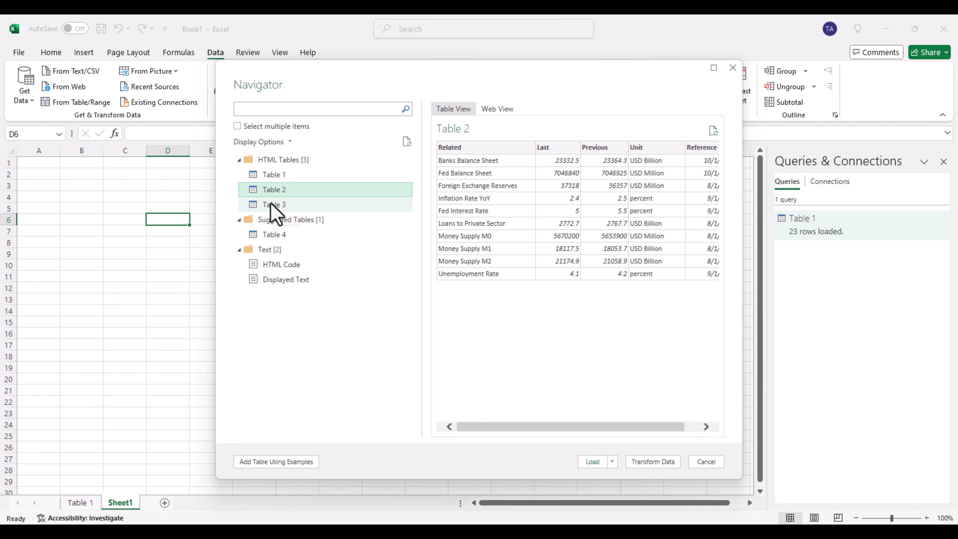
click(273, 205)
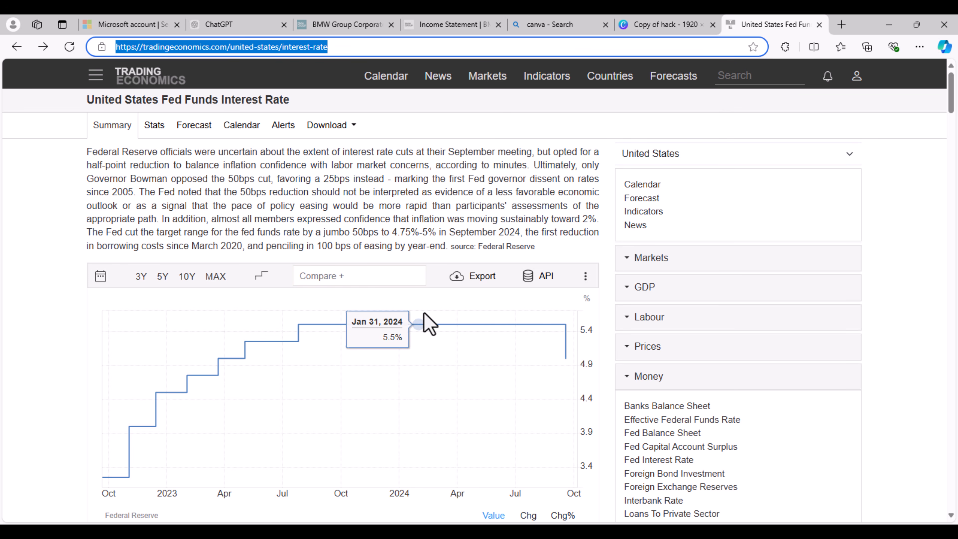
scroll(422, 336, down, 7)
scroll(185, 378, down, 8)
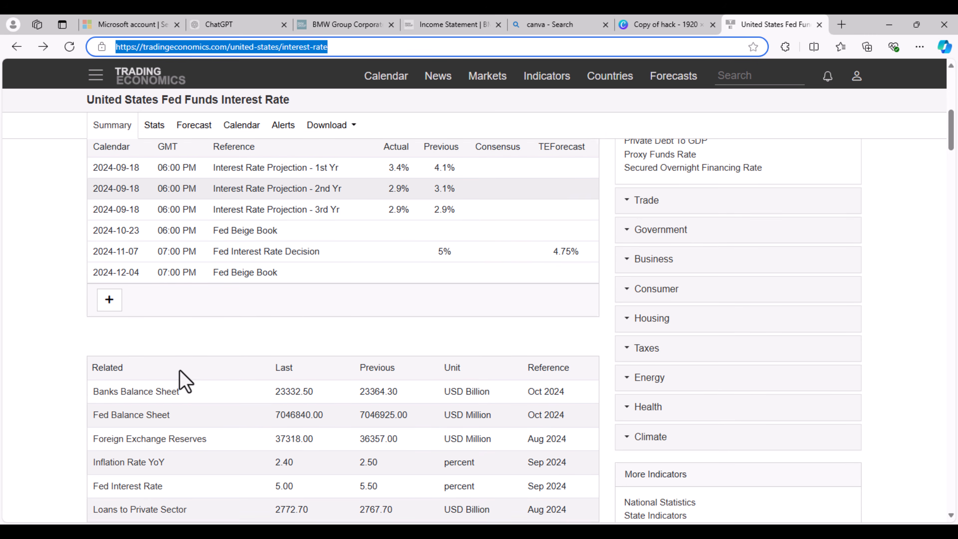
scroll(189, 374, down, 9)
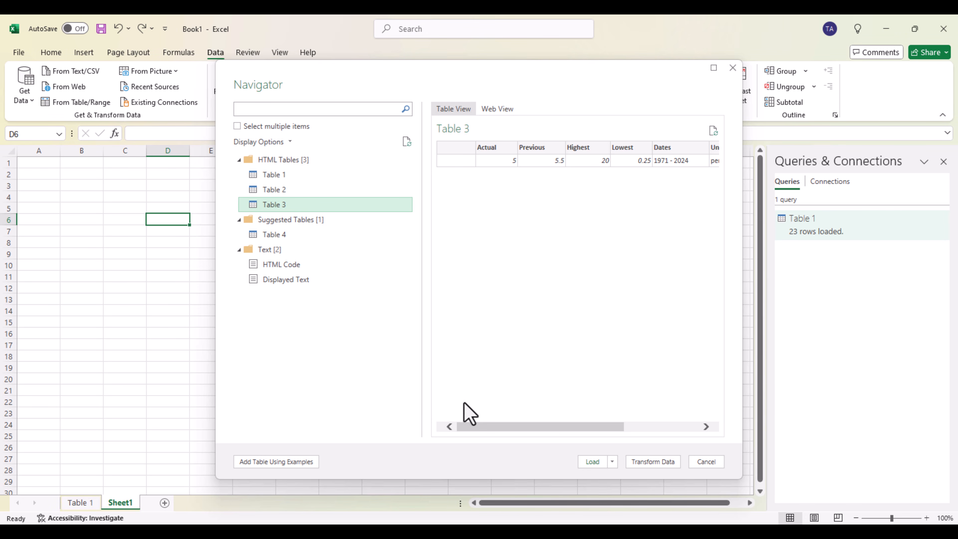
- Check the columns of Table 3 and open it for transformation in Power Query Editor
mouse_move(546, 425)
mouse_down()
mouse_move(627, 428)
mouse_move(530, 417)
mouse_up()
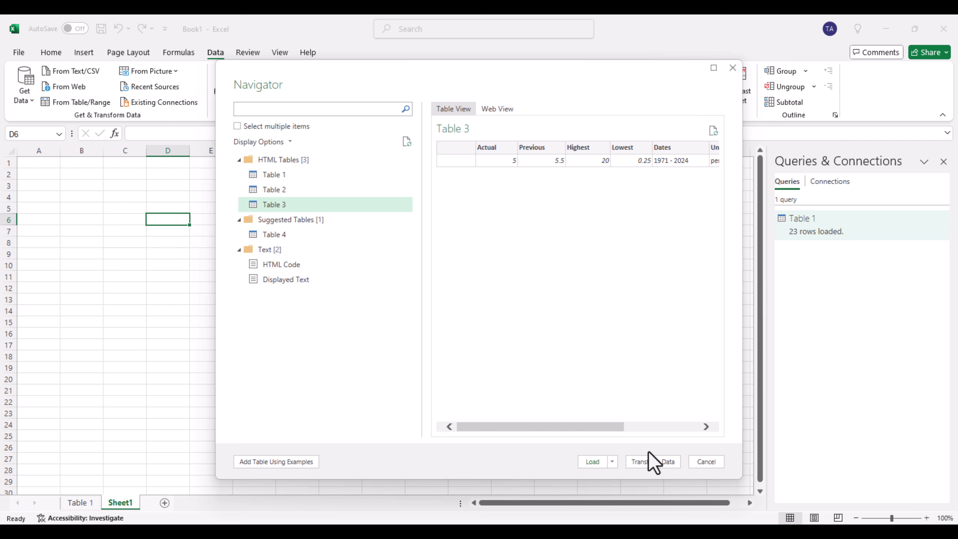
click(649, 464)
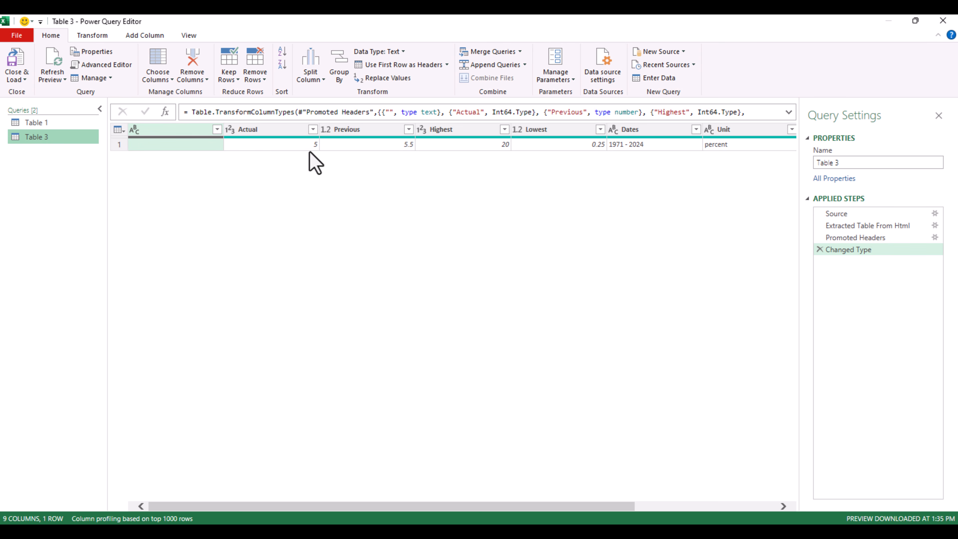
drag(474, 506, 393, 502)
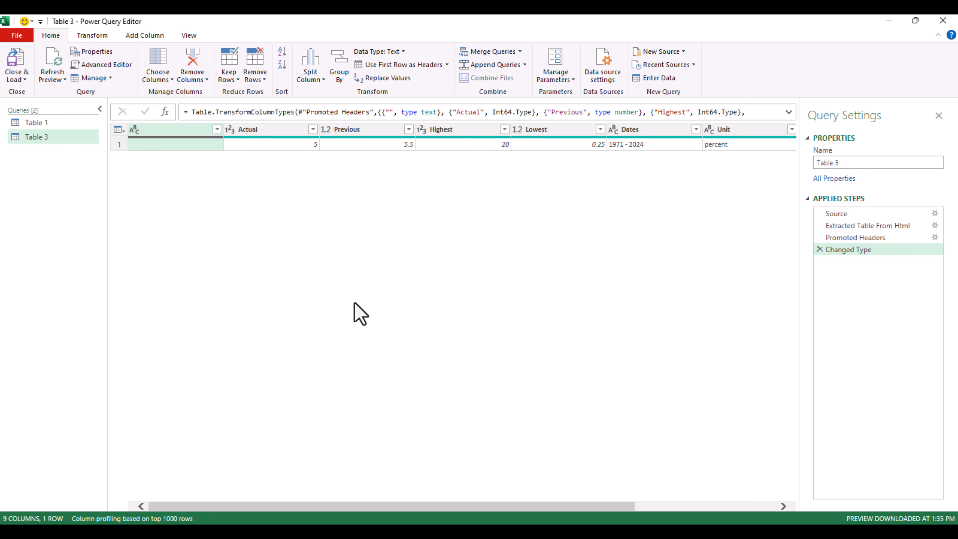
- Start a conditional column named Emoji in Table 3 with the condition that Actual equals 5
click(140, 36)
click(151, 53)
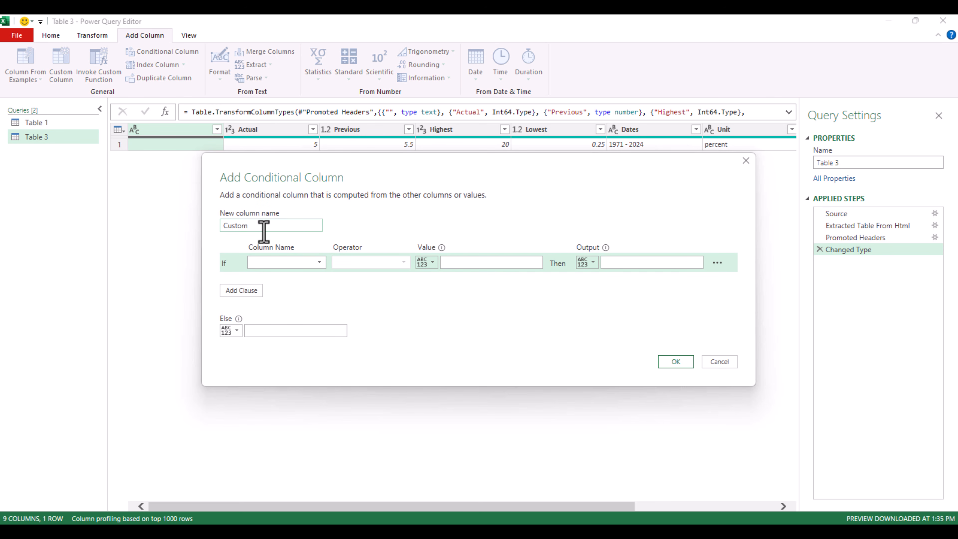
drag(253, 224, 212, 220)
click(319, 261)
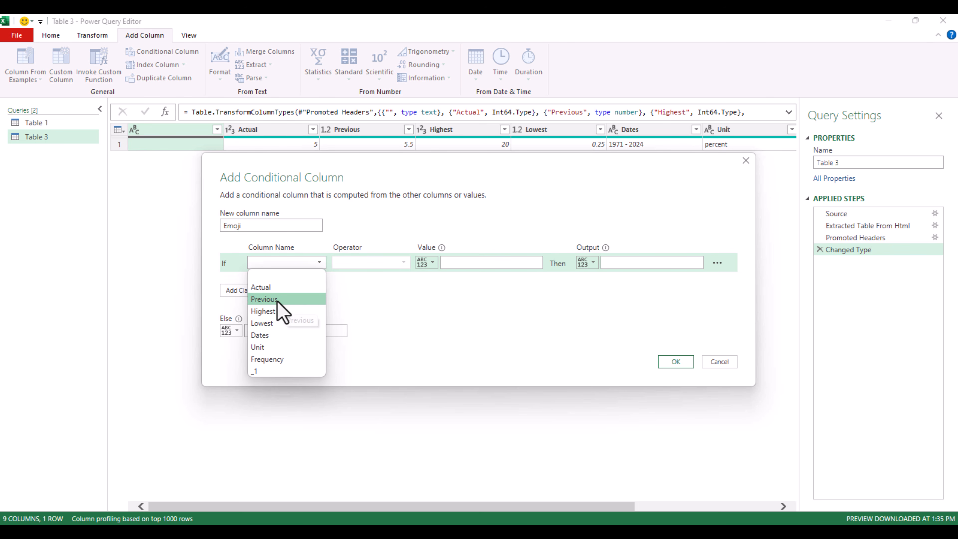
click(264, 288)
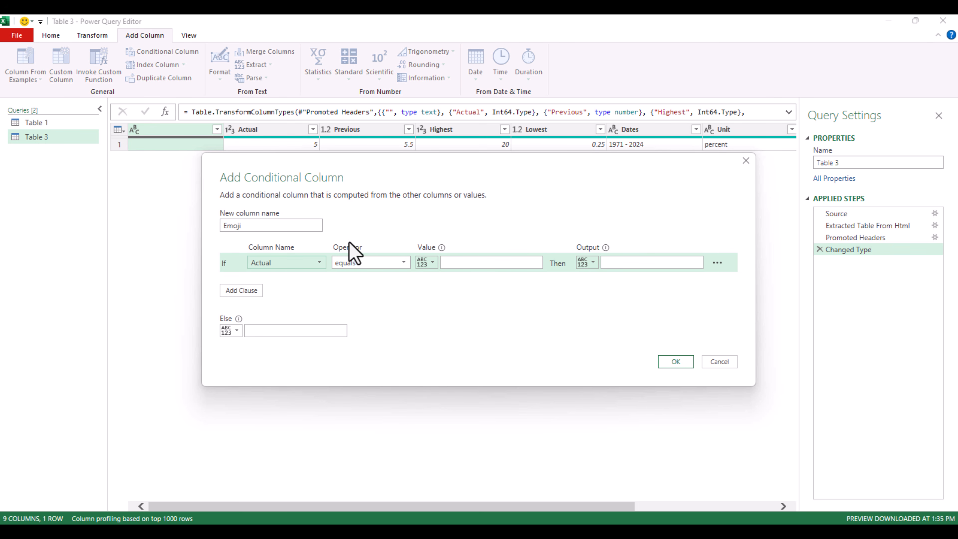
click(449, 262)
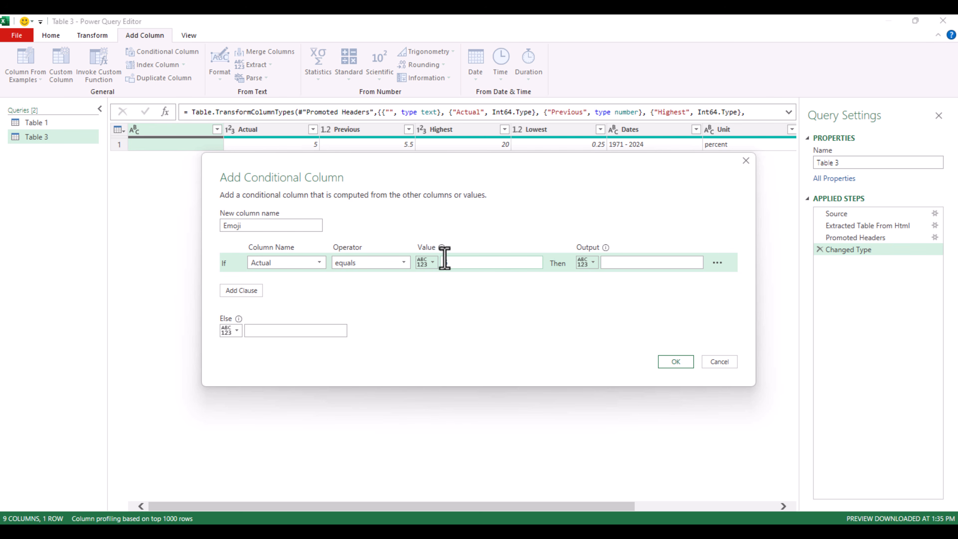
text(5)
- Create the Emoji column with the face with tears of joy emoji as output, and load Table 3 into the workbook
click(630, 266)
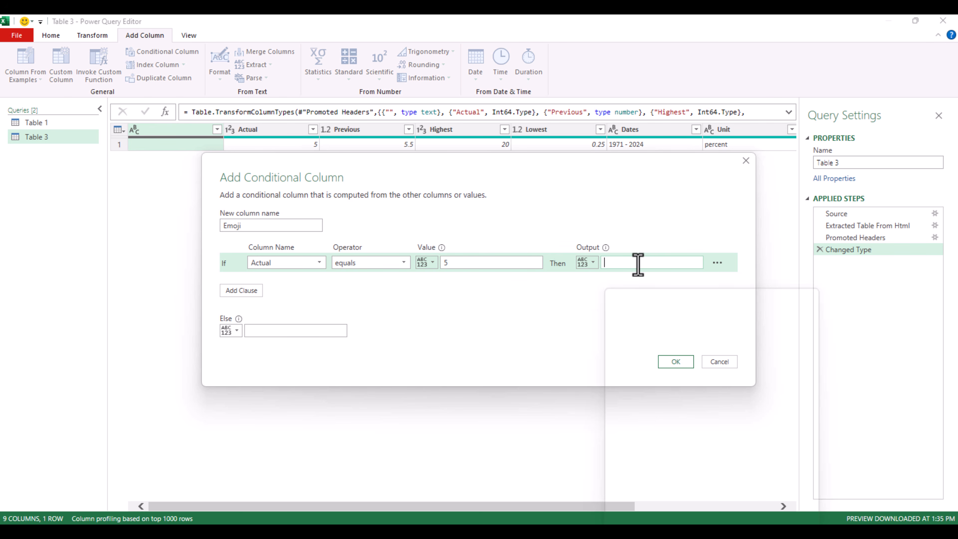
key(super+period)
drag(658, 289, 790, 227)
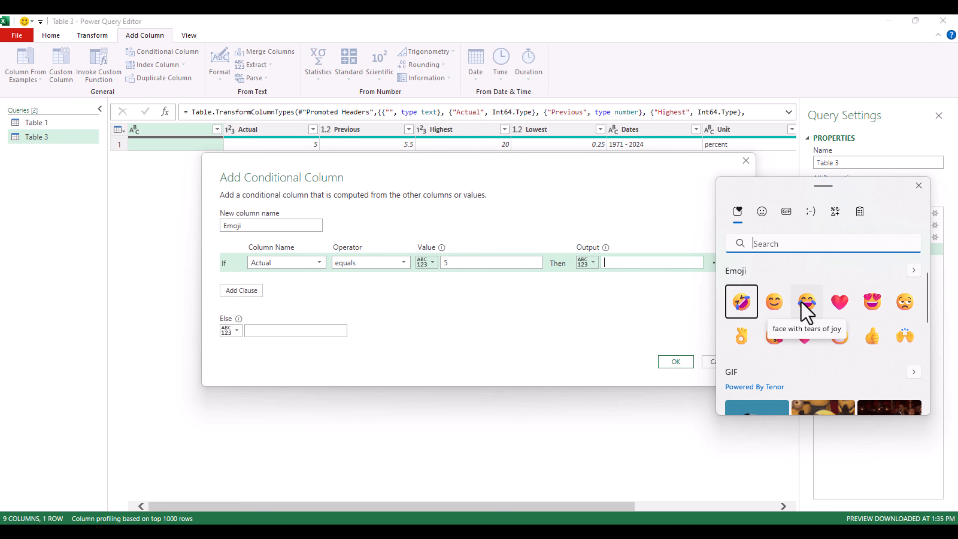
click(807, 313)
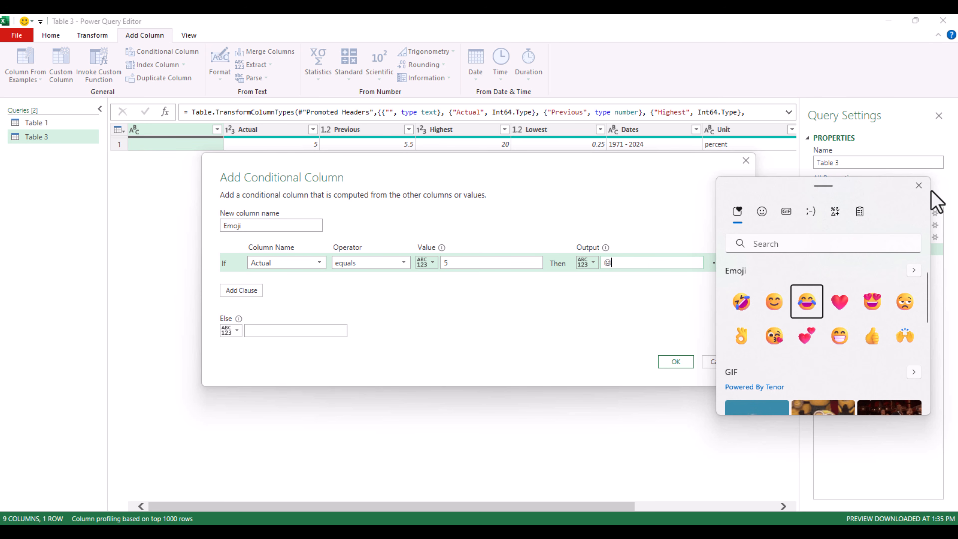
click(919, 186)
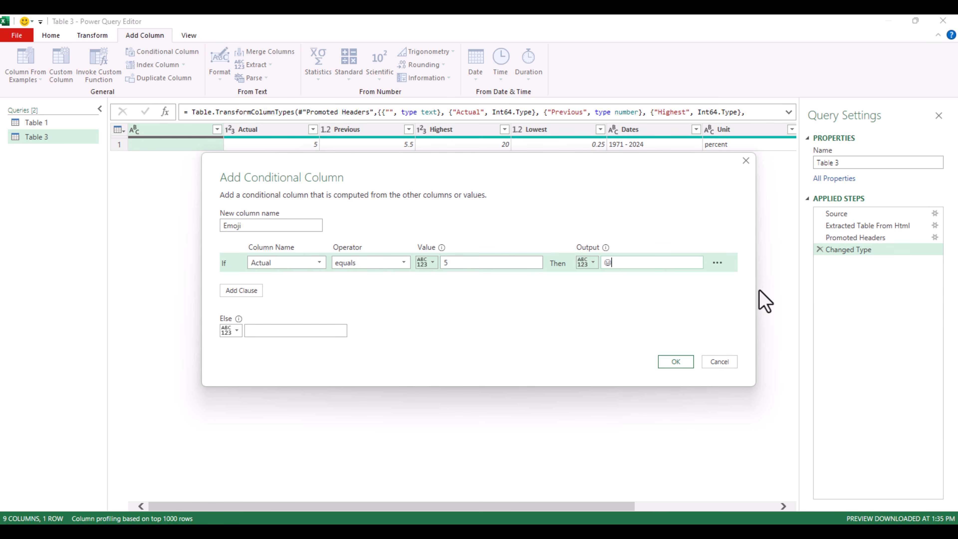
click(676, 361)
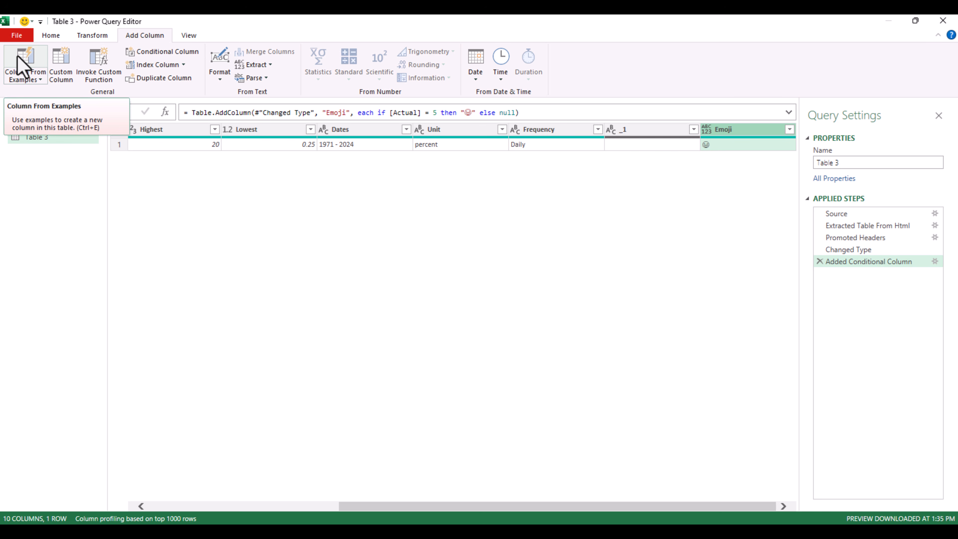
click(57, 37)
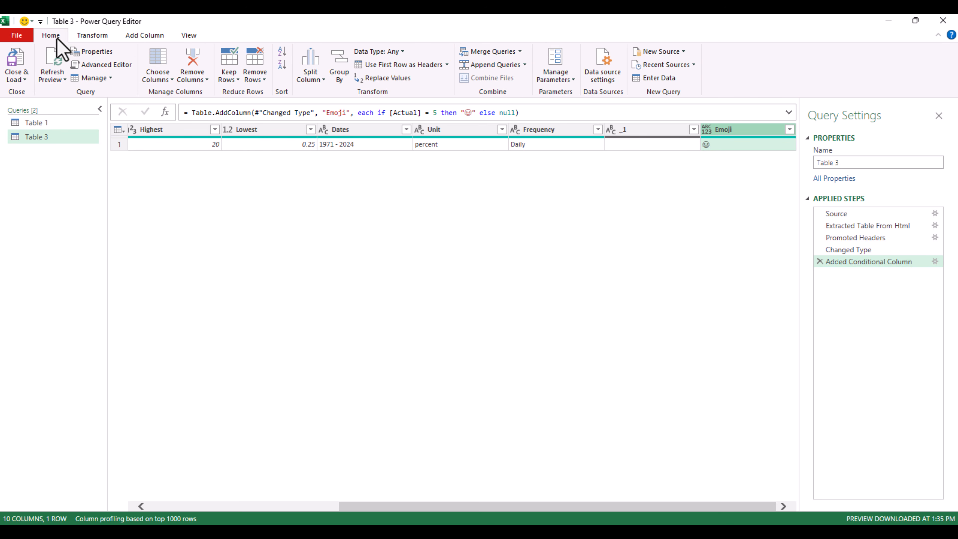
click(17, 73)
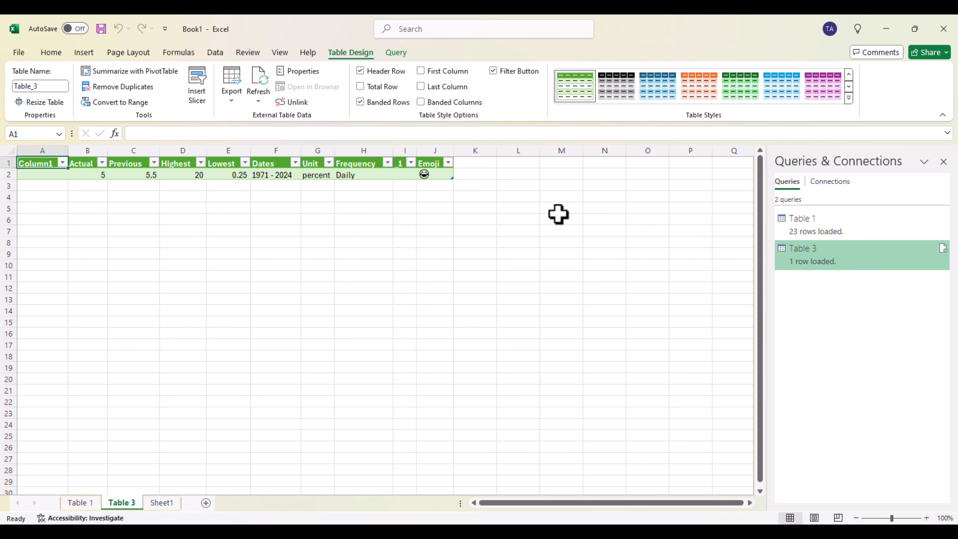
- Reopen the Table 3 query for editing and set the Emoji conditional column's Else value to the unamused face emoji
double_click(831, 264)
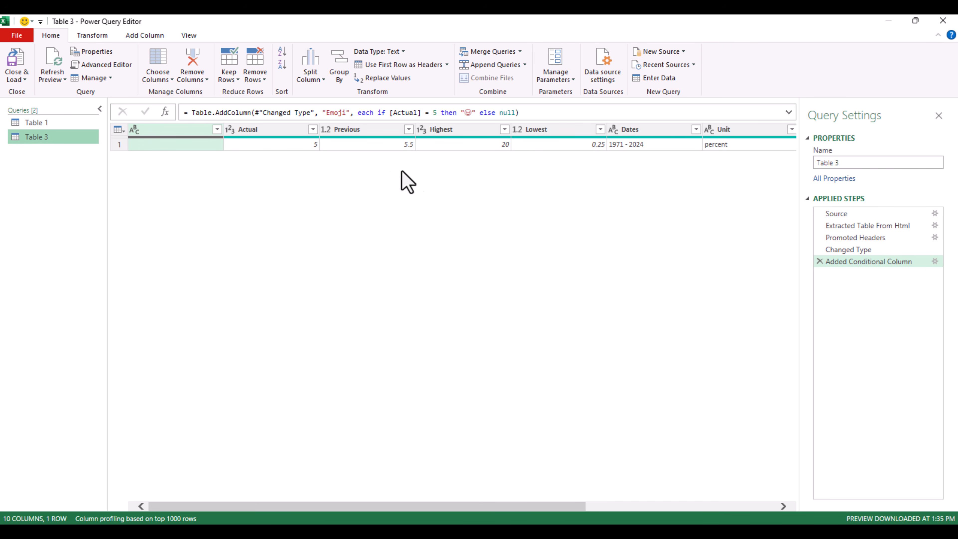
drag(416, 507, 605, 506)
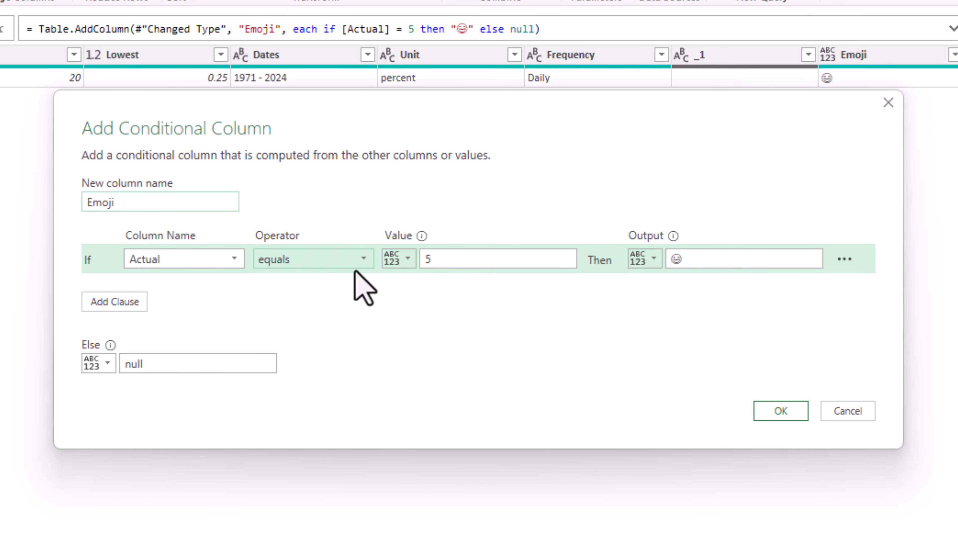
click(151, 364)
double_click(151, 363)
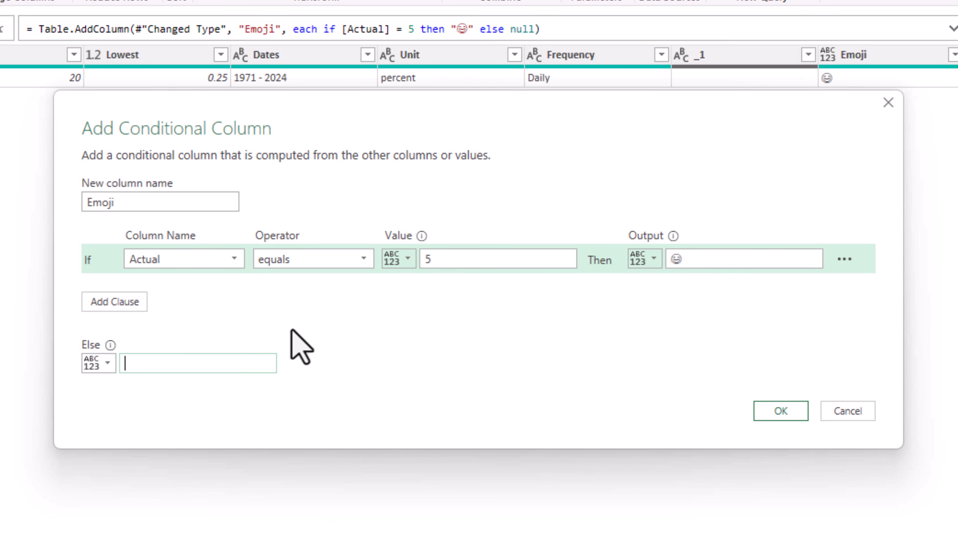
key(super+period)
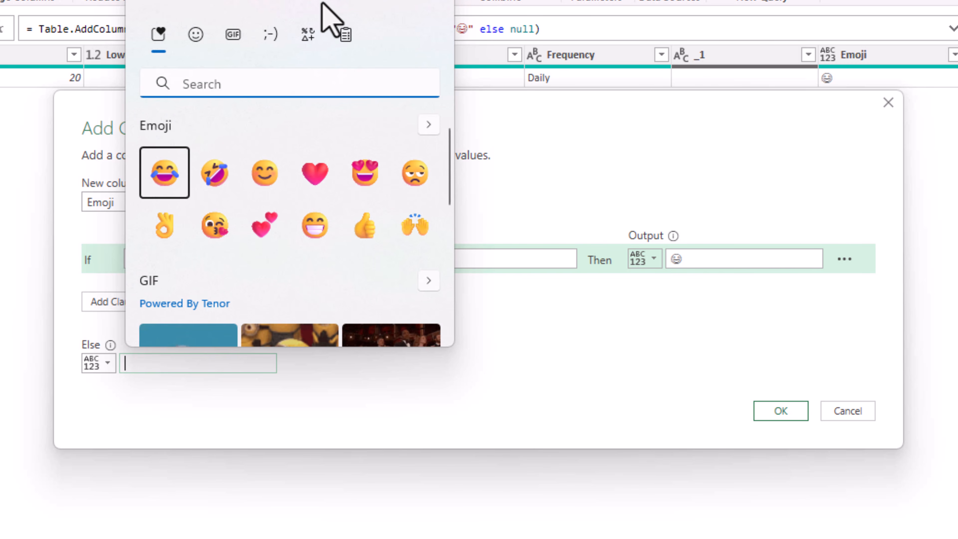
drag(336, 9, 759, 23)
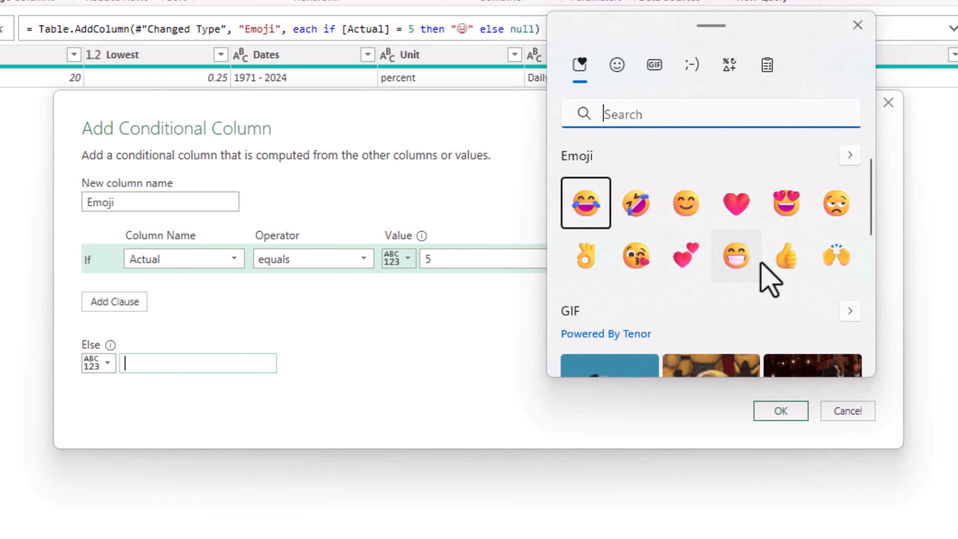
click(837, 207)
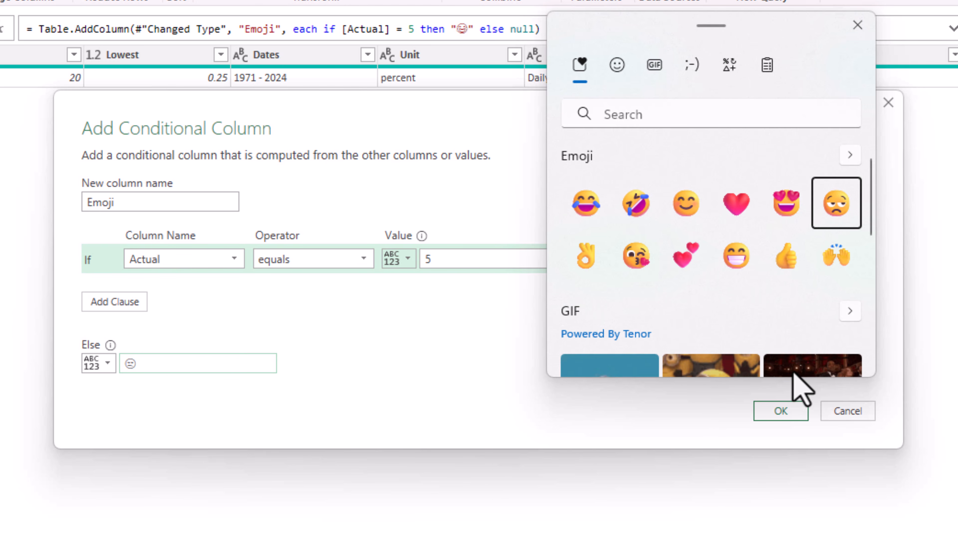
click(786, 417)
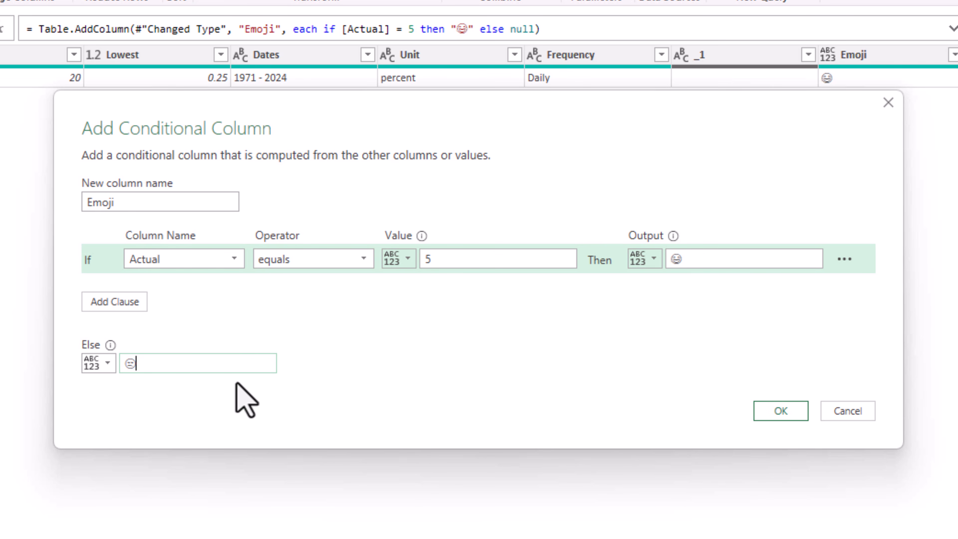
click(799, 415)
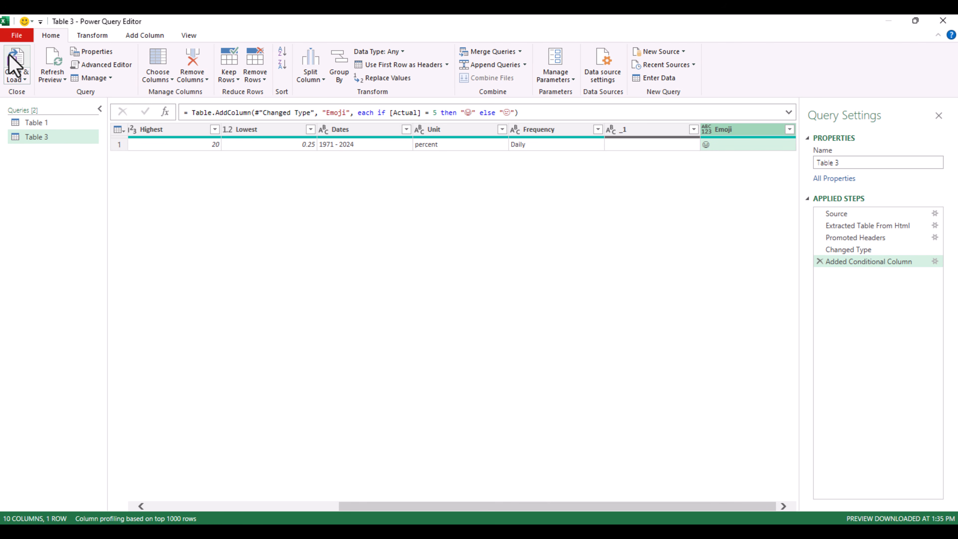
- Load the edited Table 3 query back to the worksheet and refresh its data
click(15, 63)
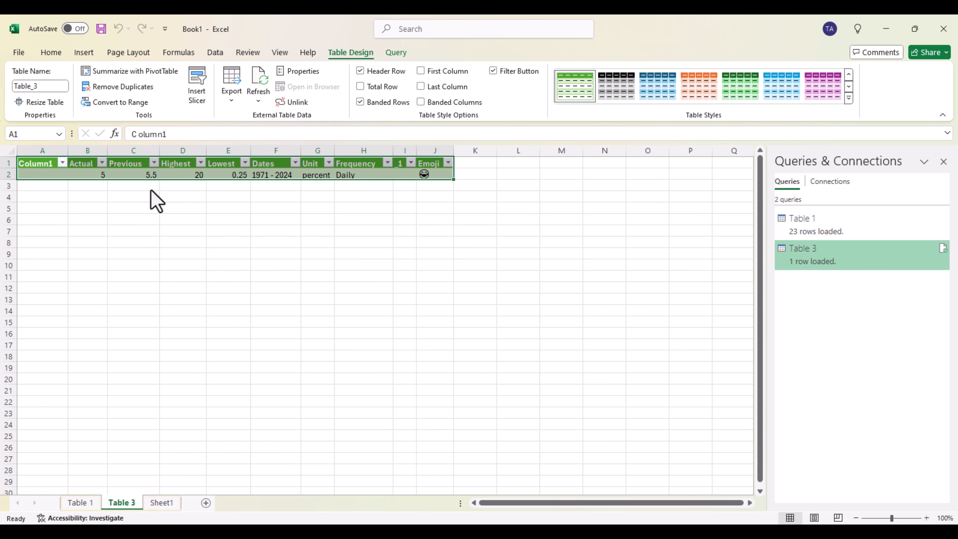
key(alt+F5)
click(256, 81)
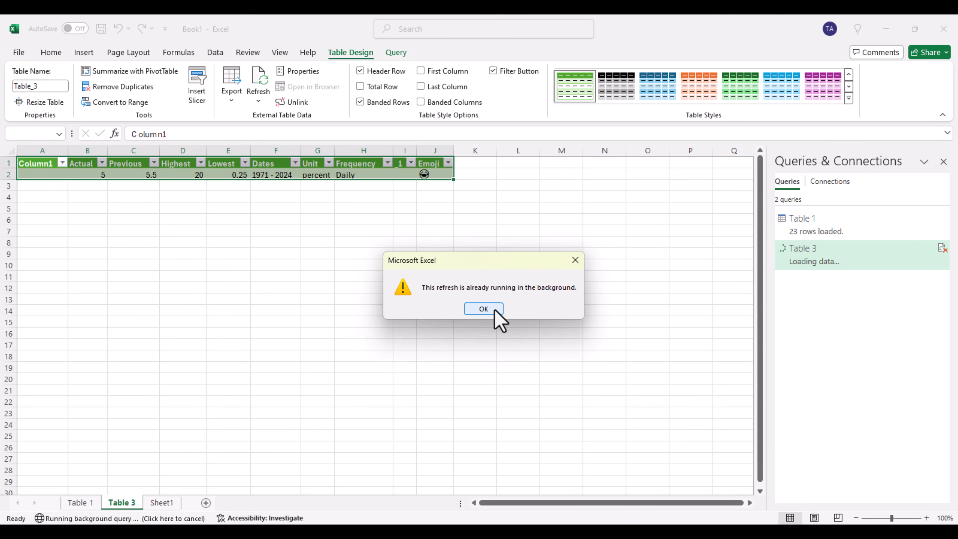
click(487, 309)
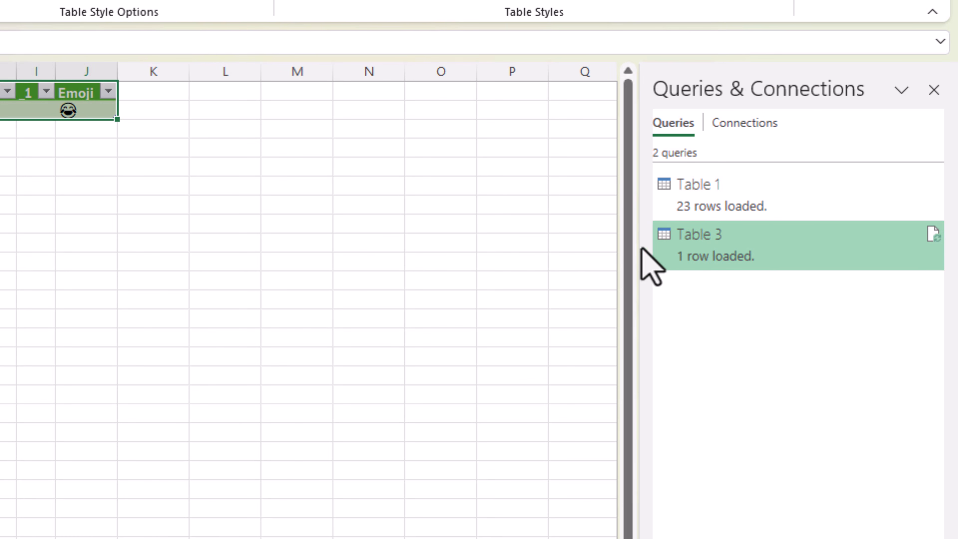
mouse_move(786, 262)
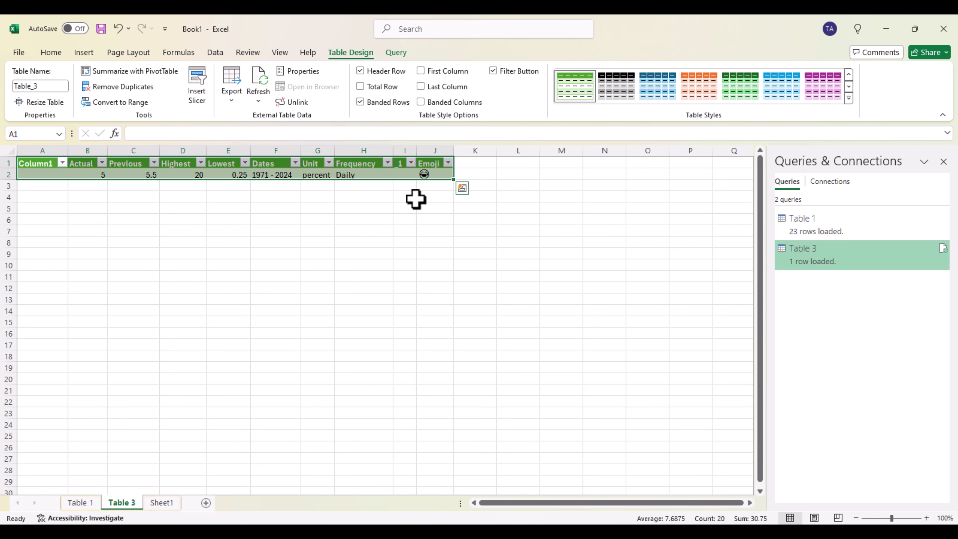
- View the loaded sheets of the Table 1 and Table 3 queries and preview the details of the Table 3 query
click(420, 196)
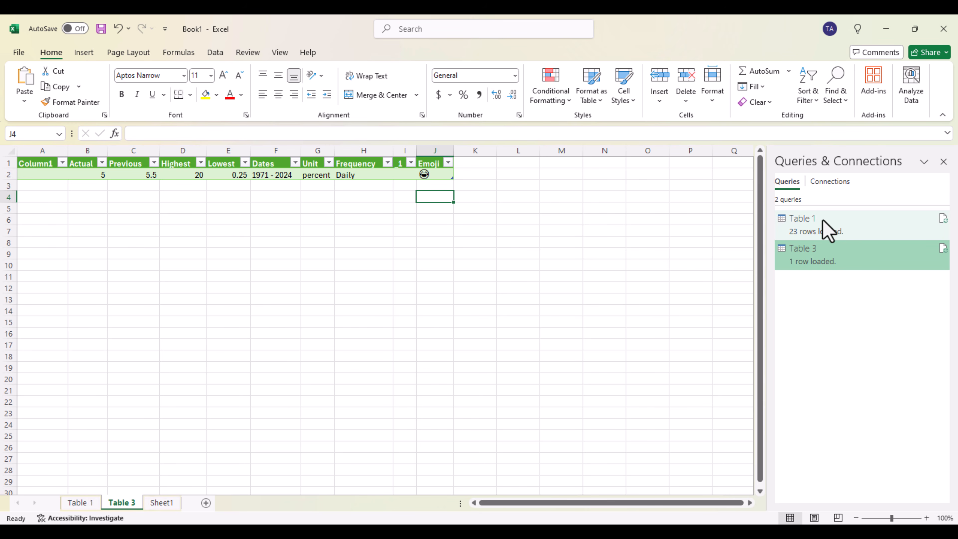
click(799, 223)
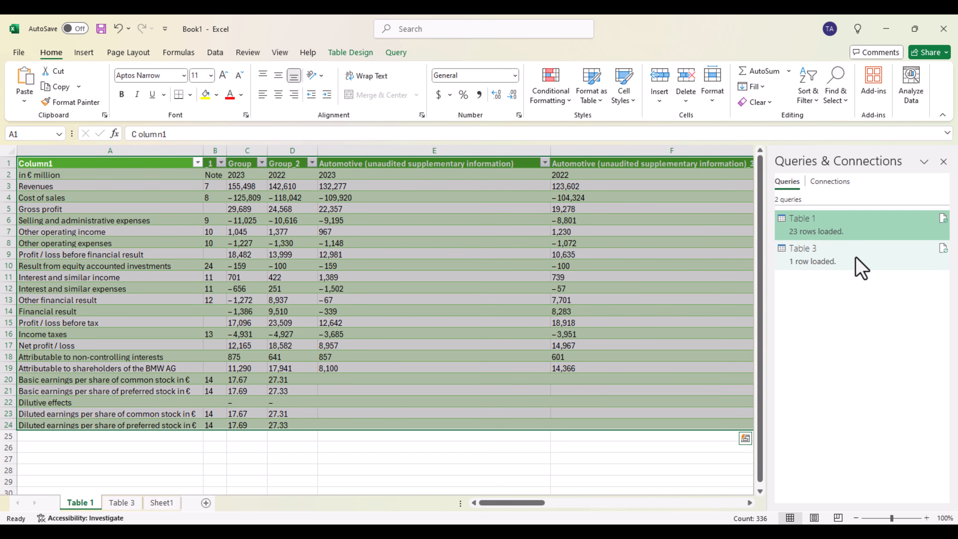
click(830, 259)
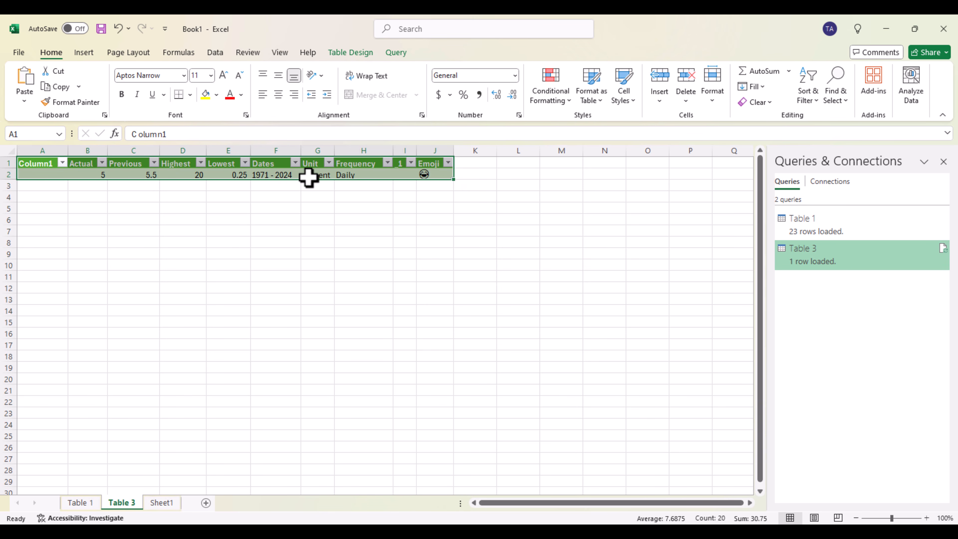
click(315, 199)
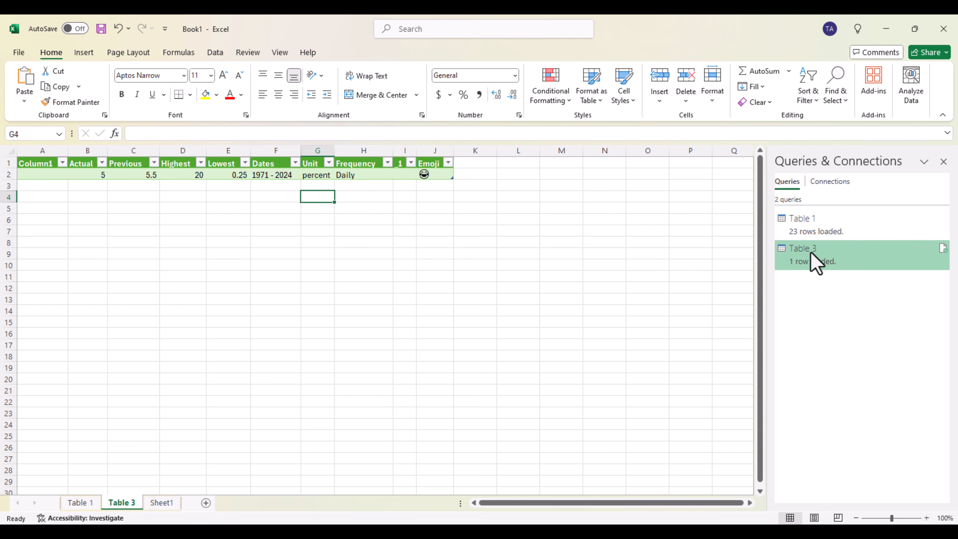
mouse_move(810, 253)
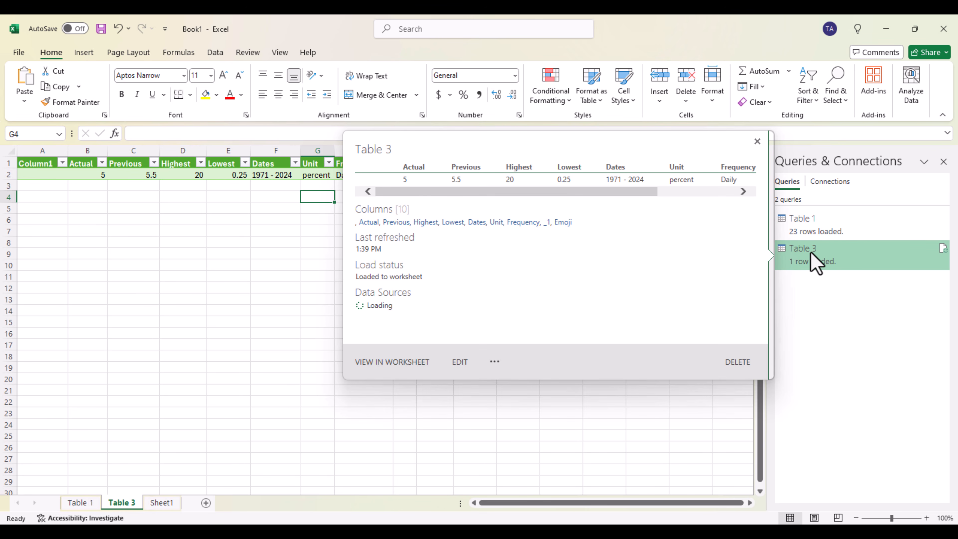
mouse_move(820, 229)
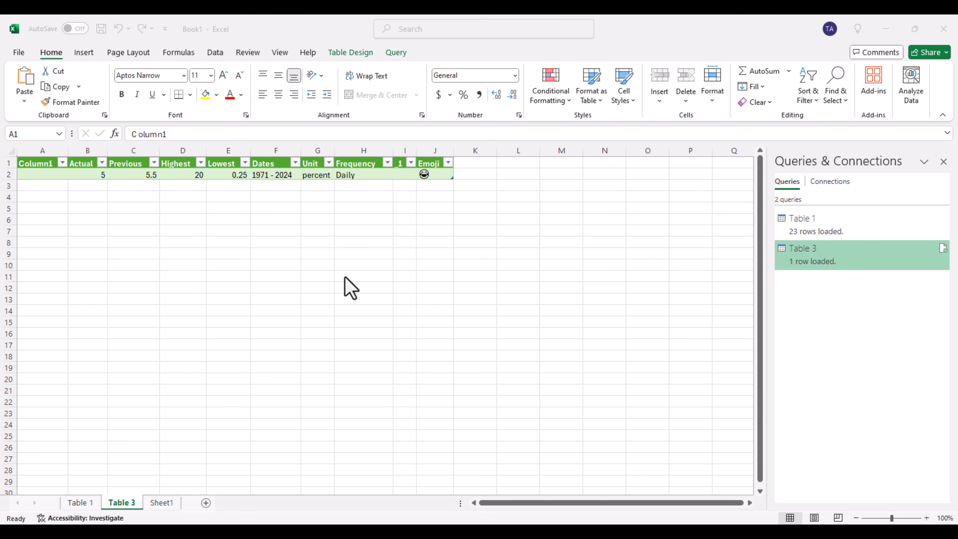
- Set the Table 3 query's properties to refresh data when opening the file and every 10 minutes
click(44, 162)
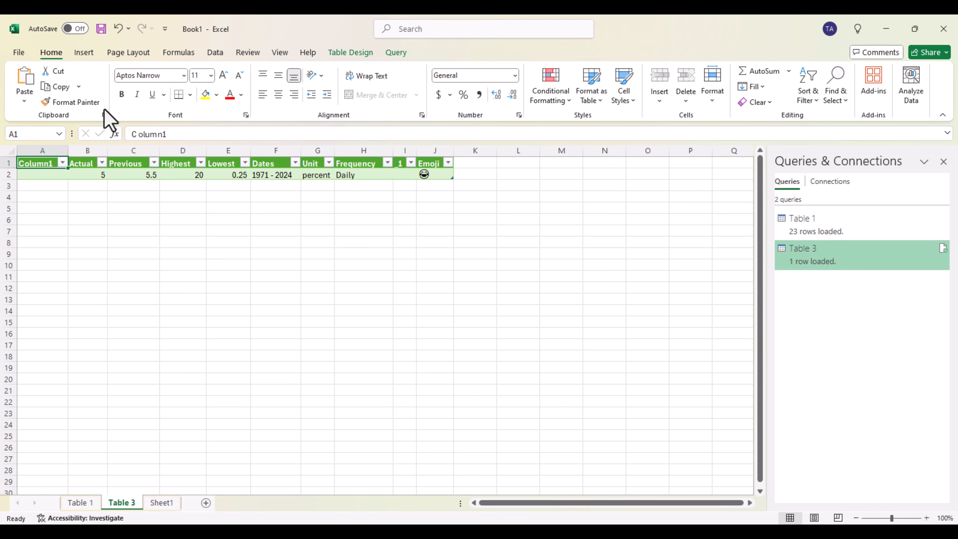
click(216, 53)
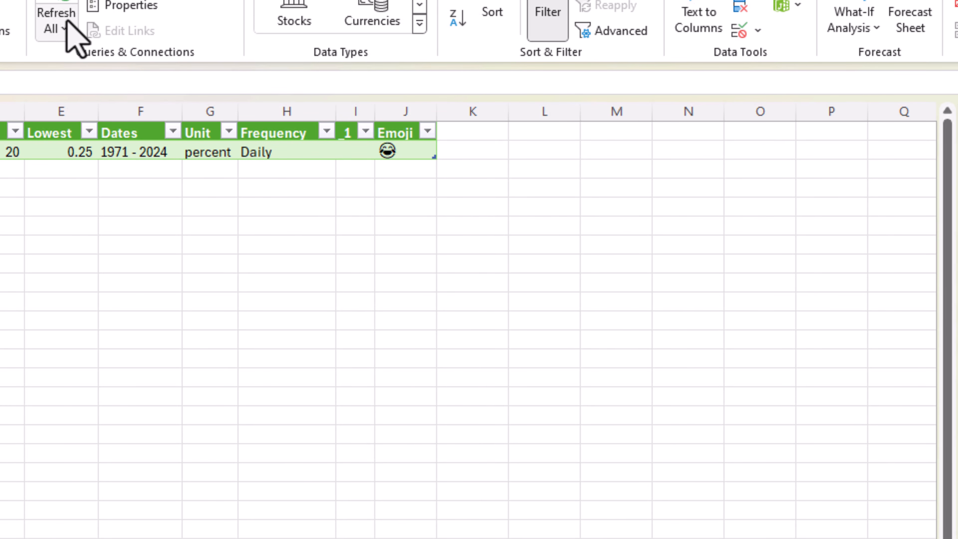
click(65, 29)
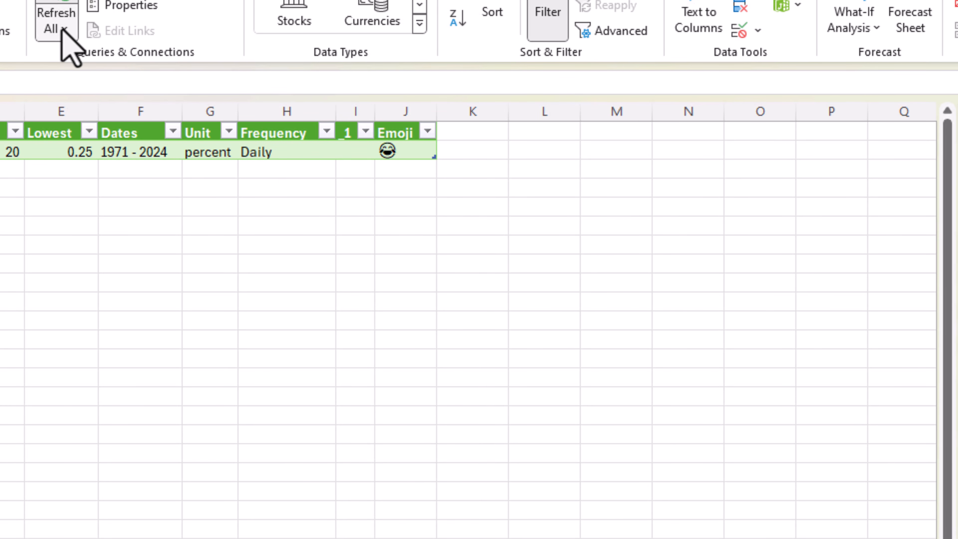
click(103, 174)
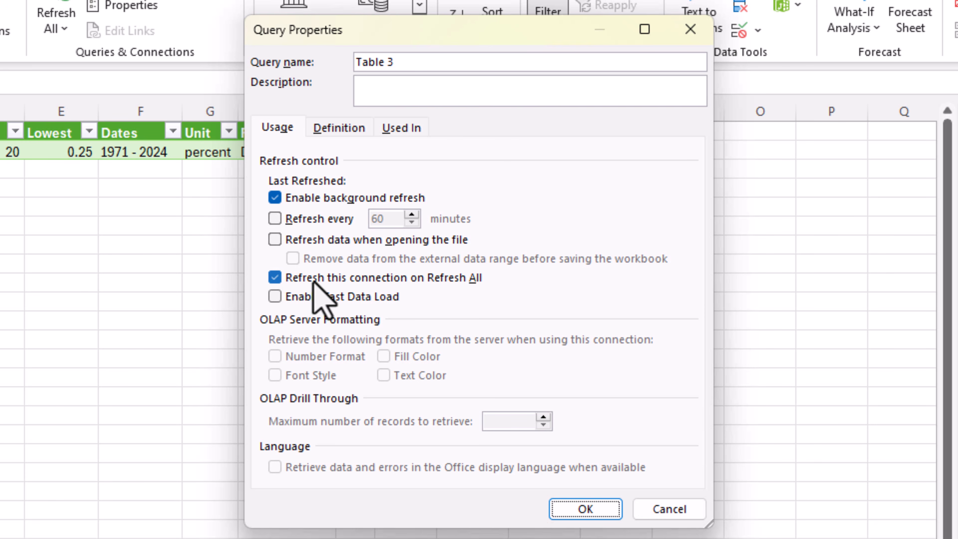
click(275, 239)
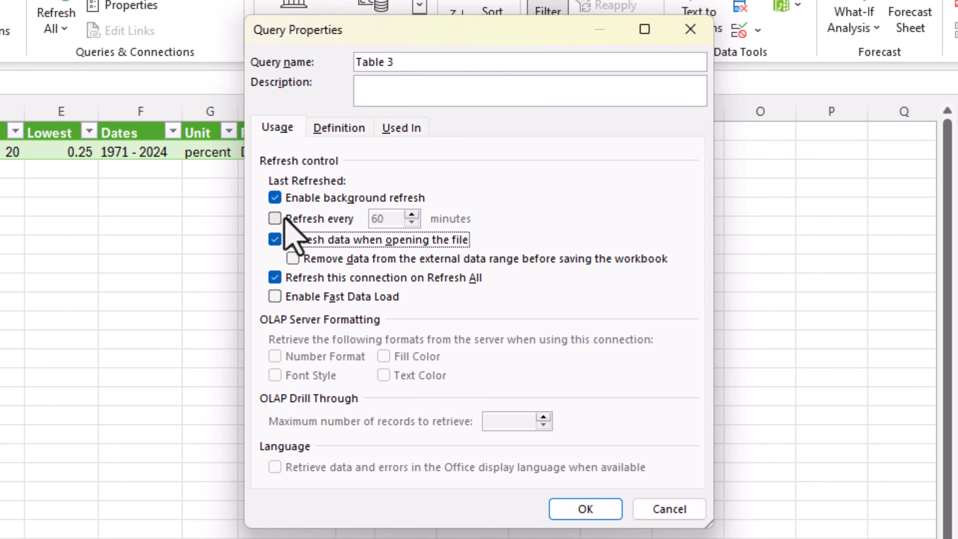
click(277, 219)
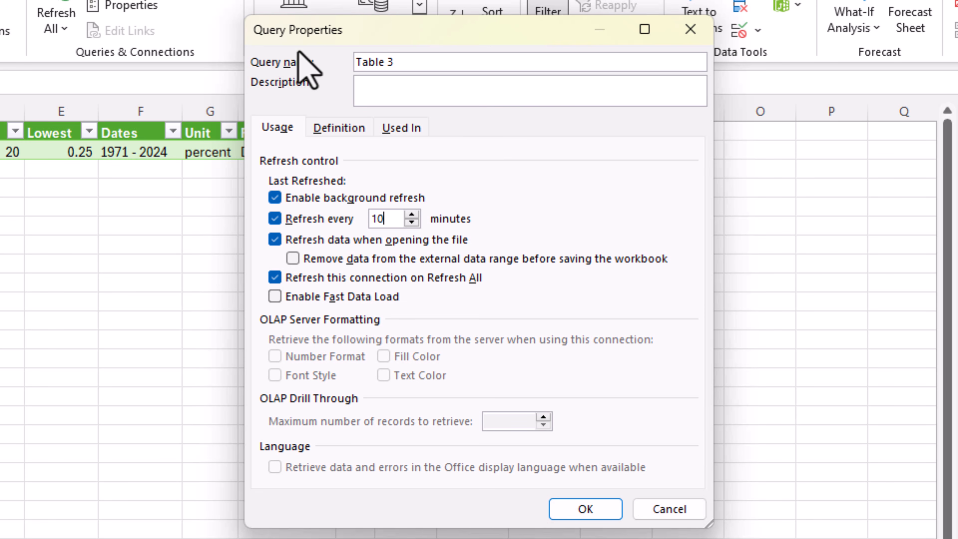
click(606, 509)
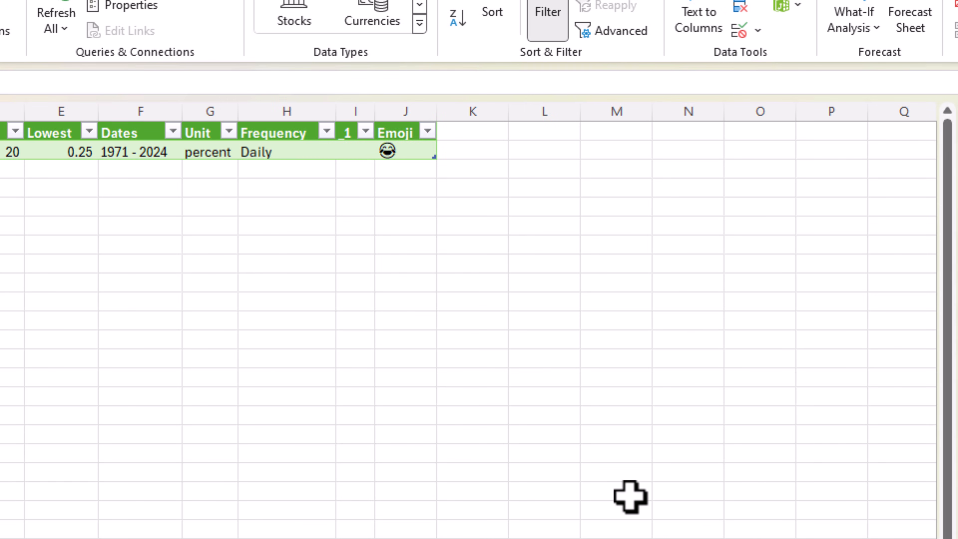